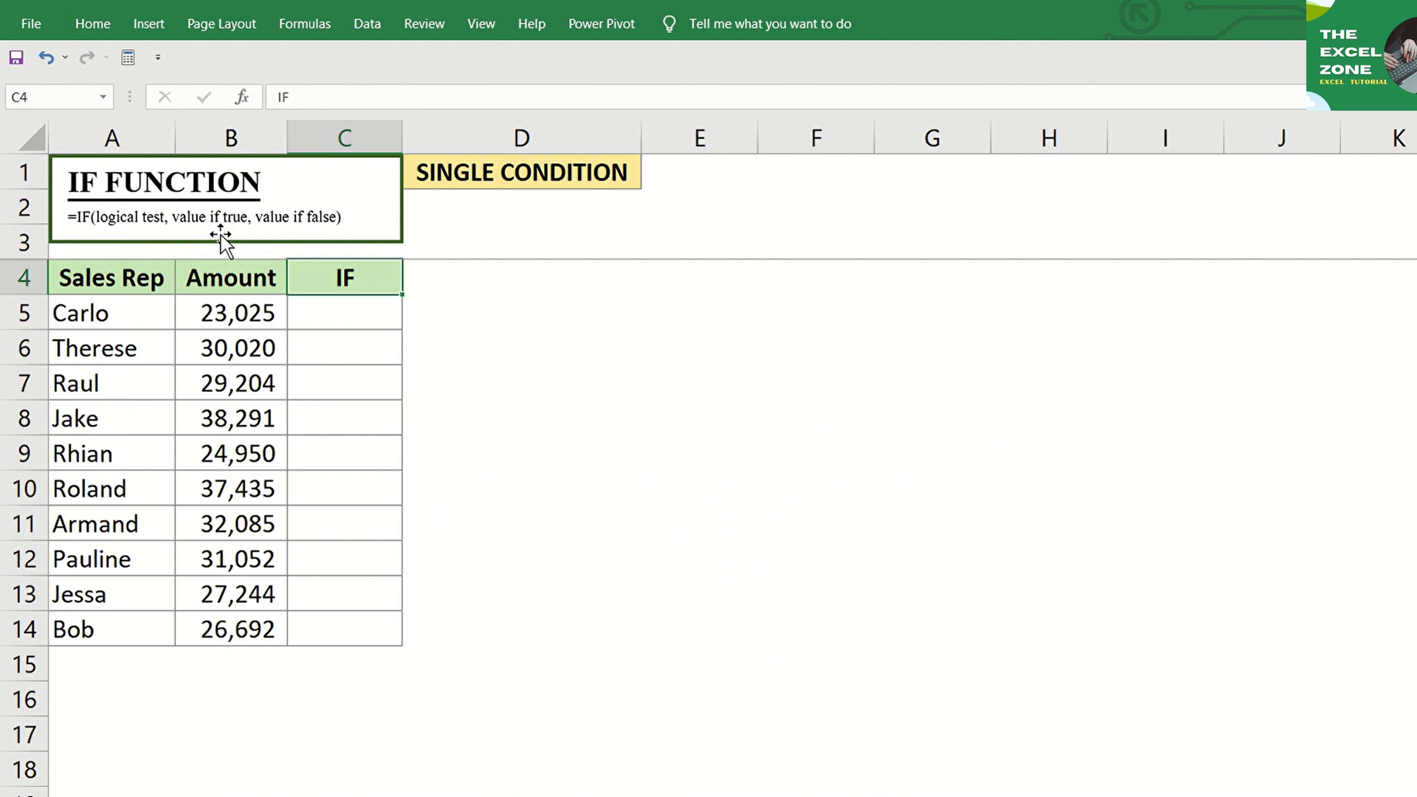
Enter =IF(B5<=25000,"LOW") in cell C5 to test Carlo's amount
key("Down")
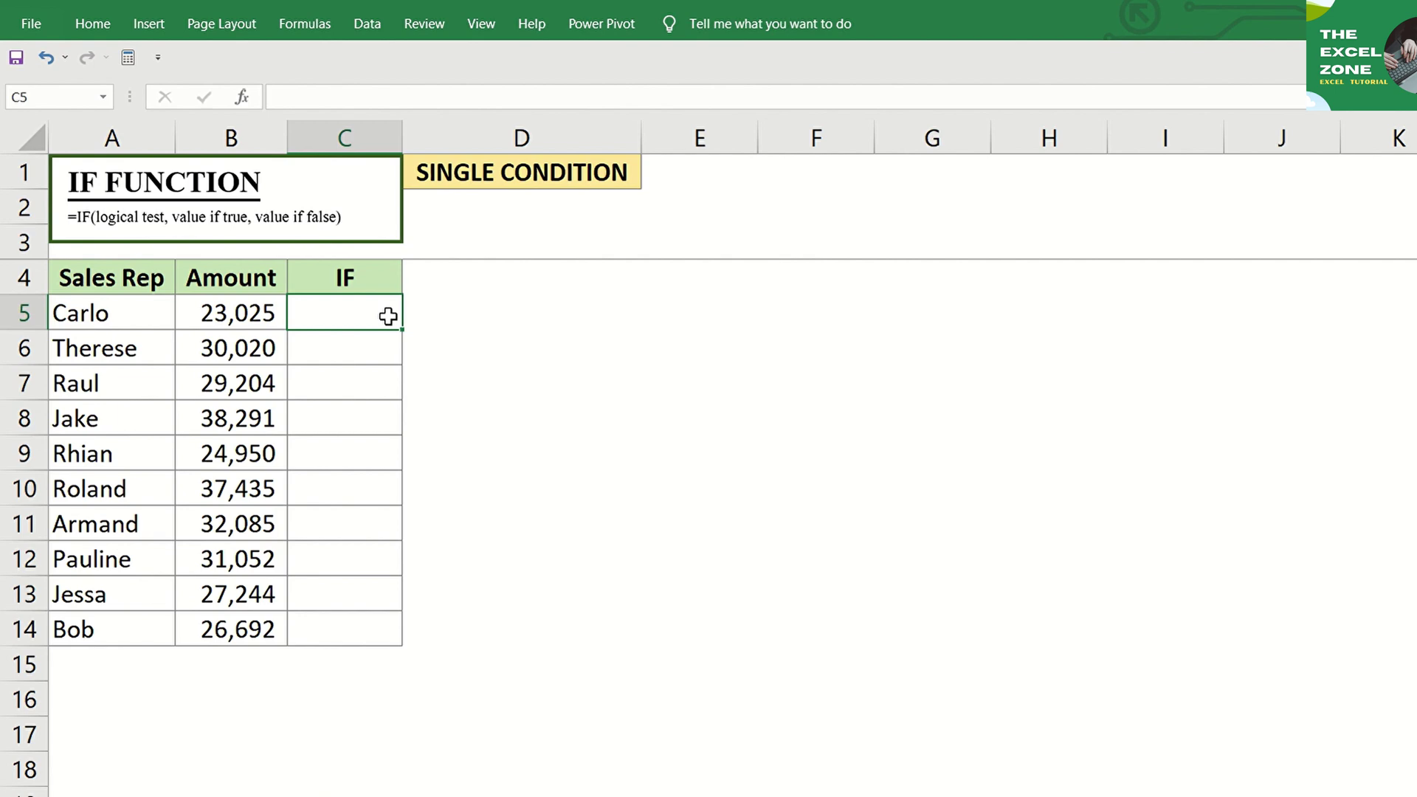
type("=IF")
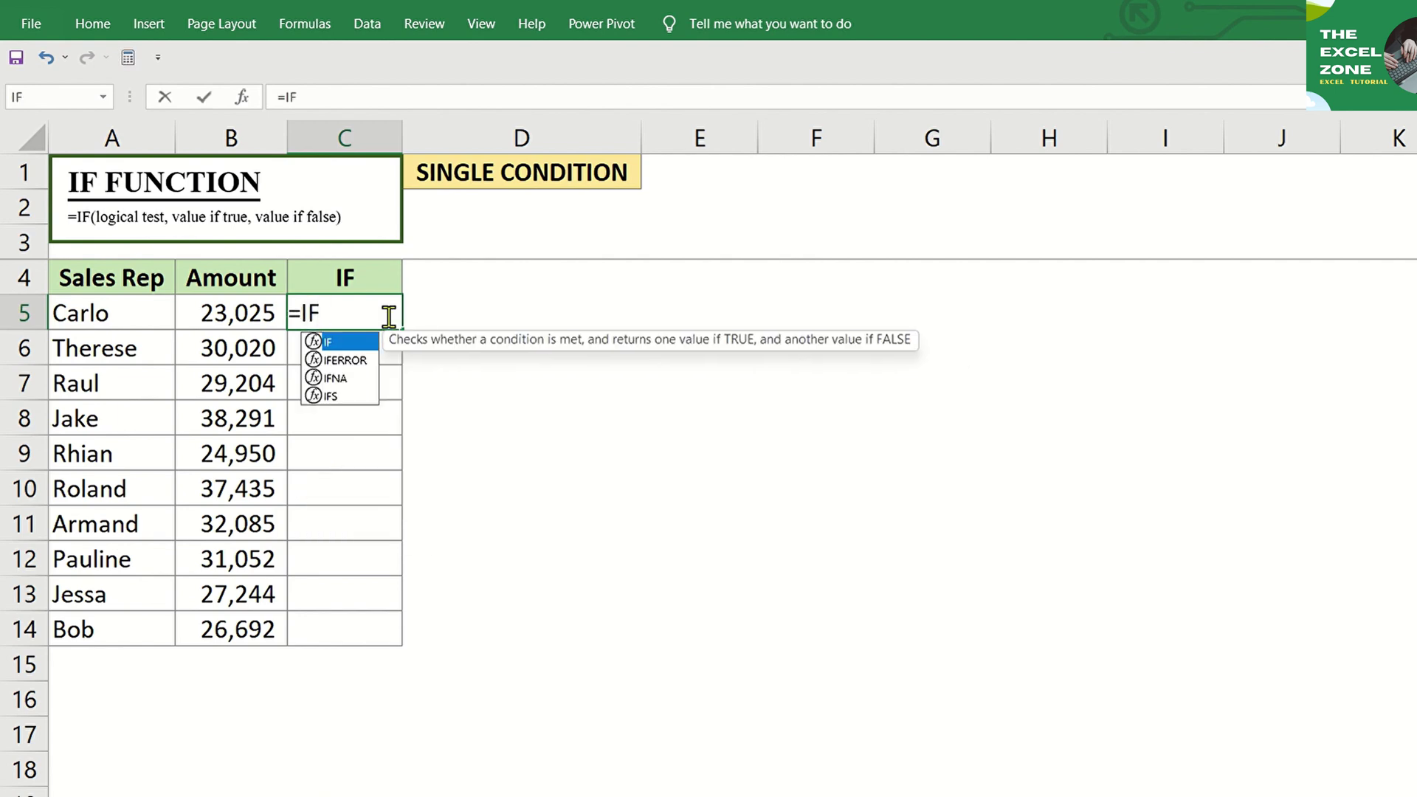
type("(")
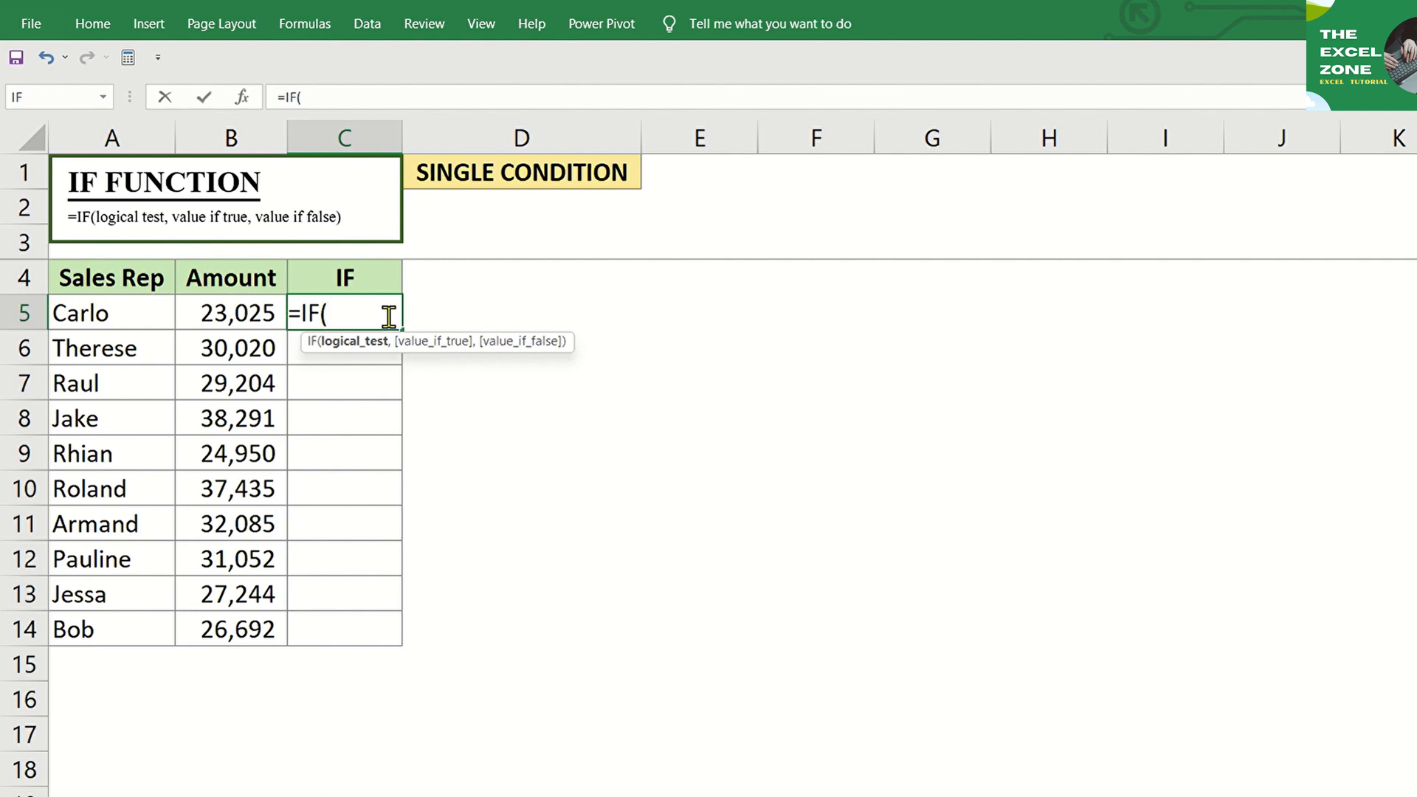
key("Left")
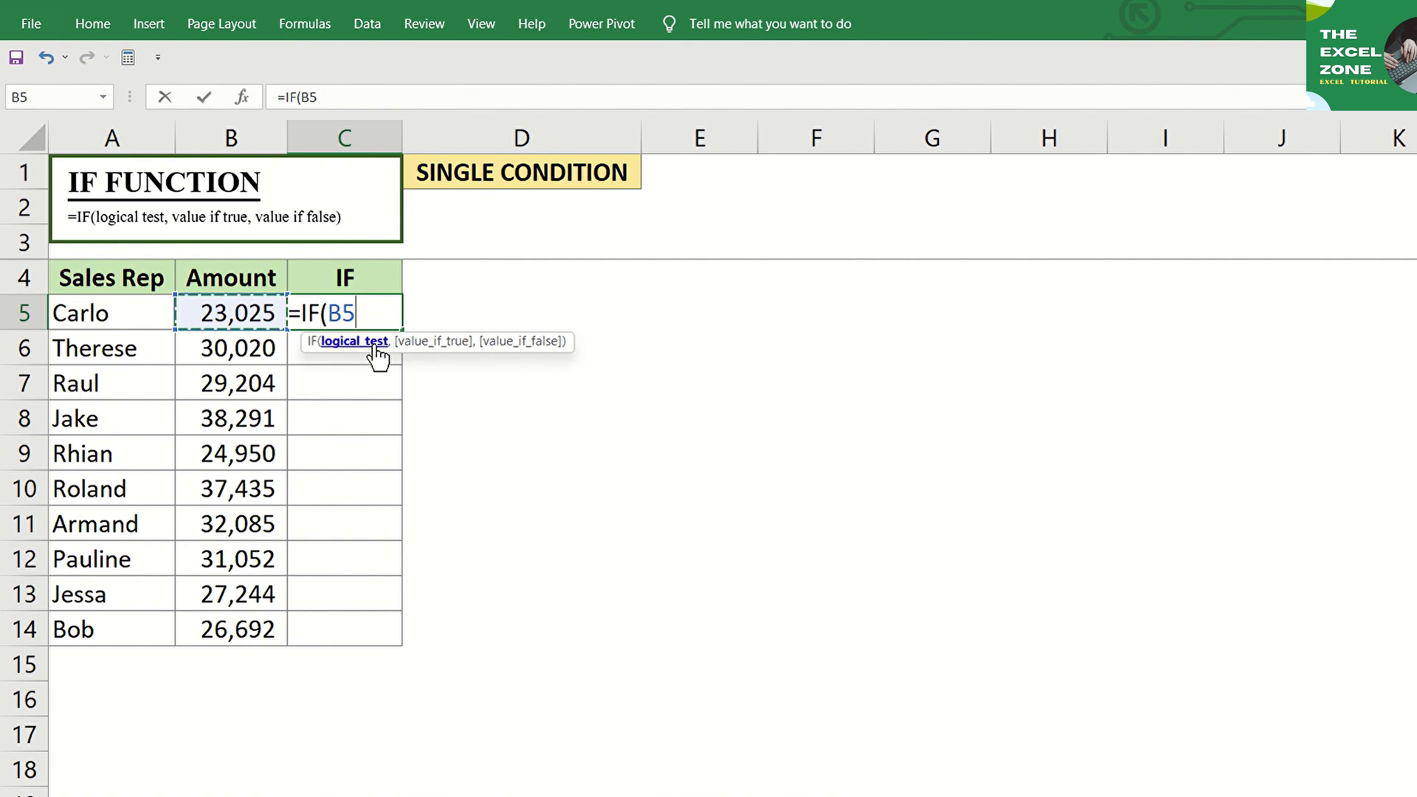
type("<=25000,")
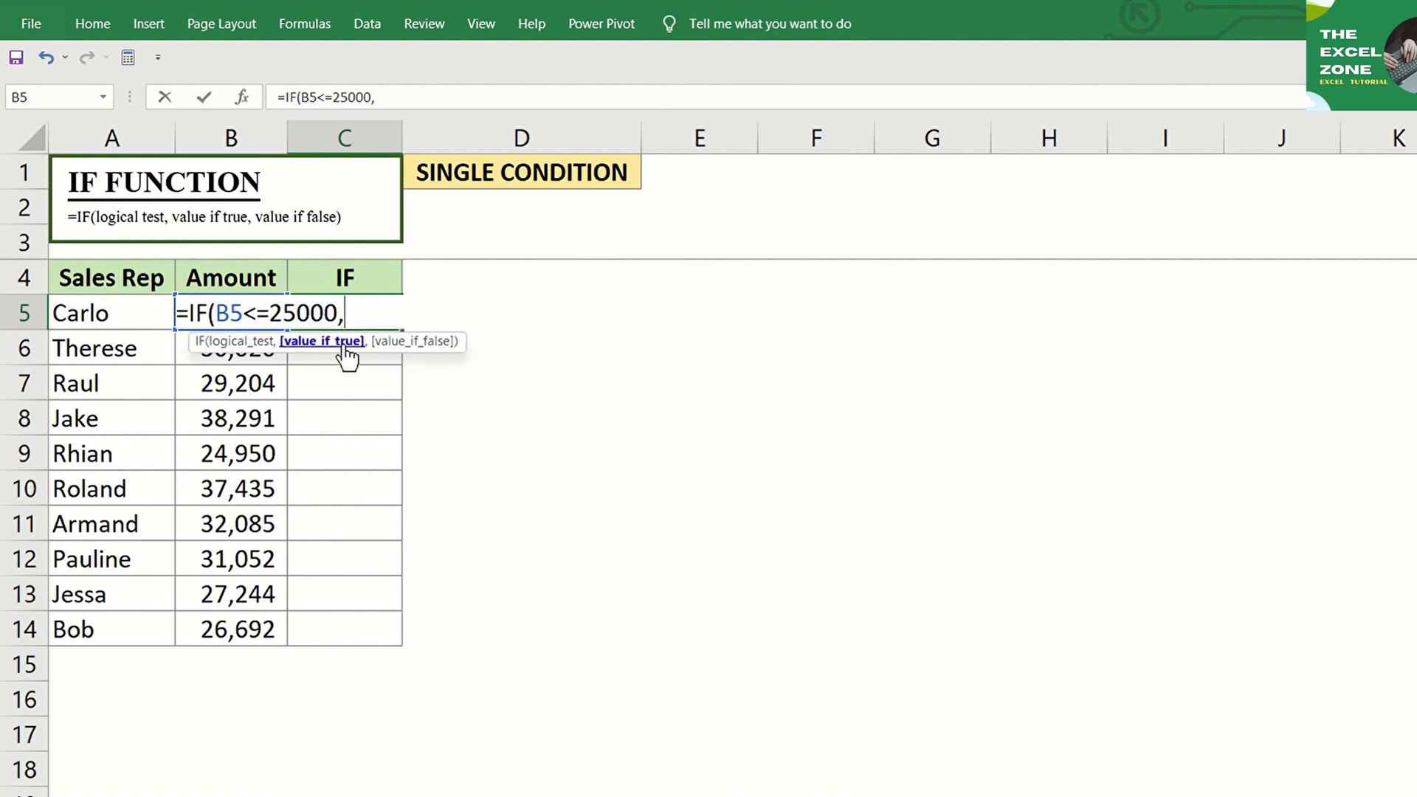
type("\"LOW")
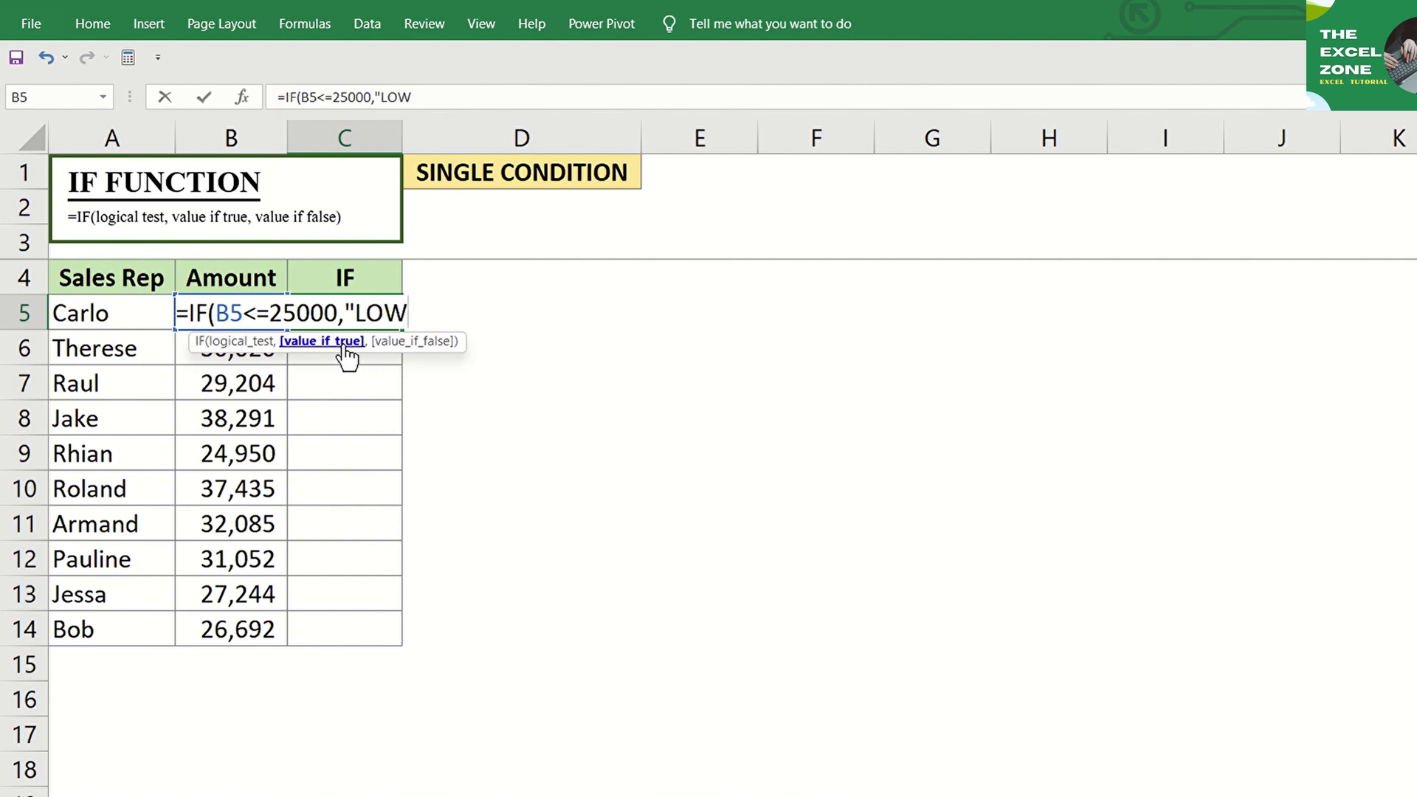
type("\")")
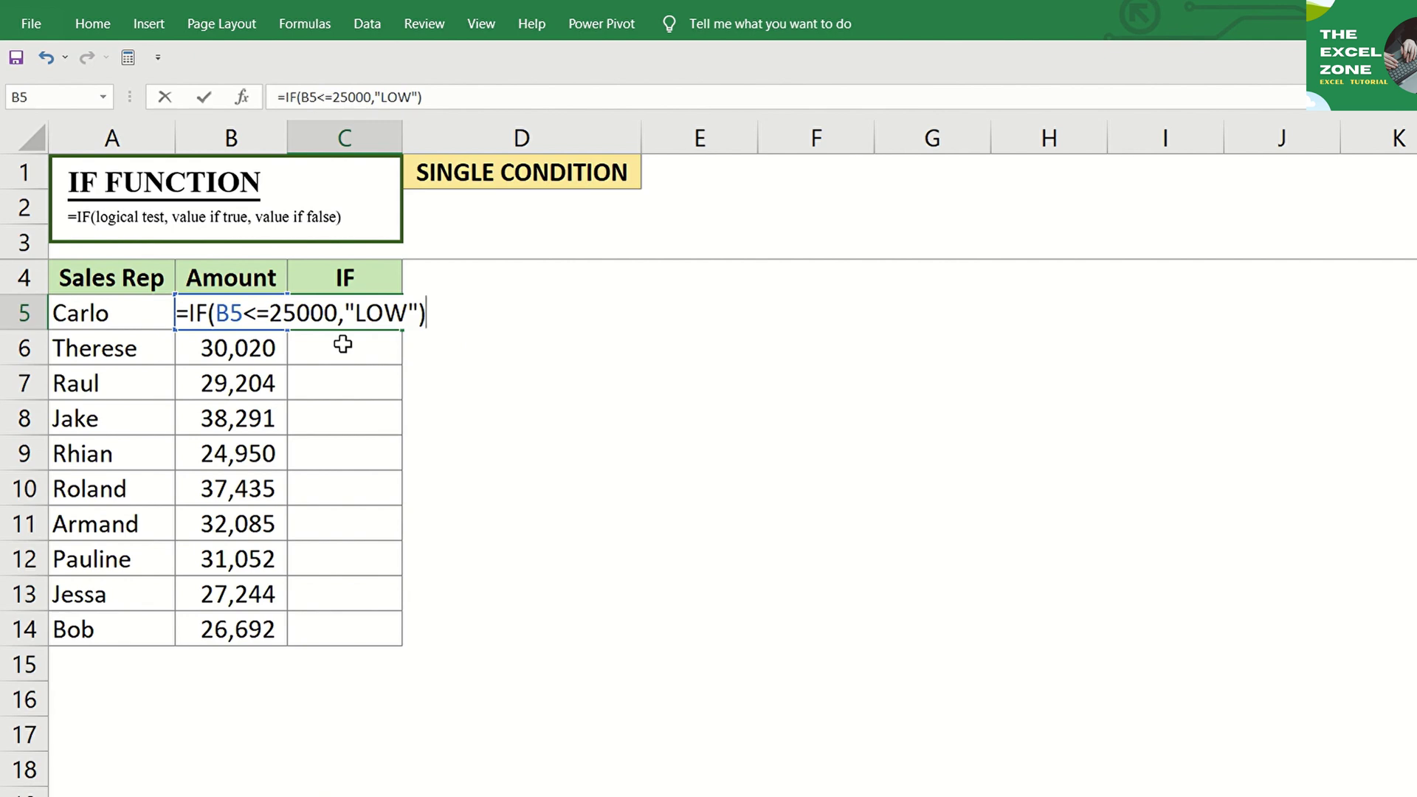
key("Return")
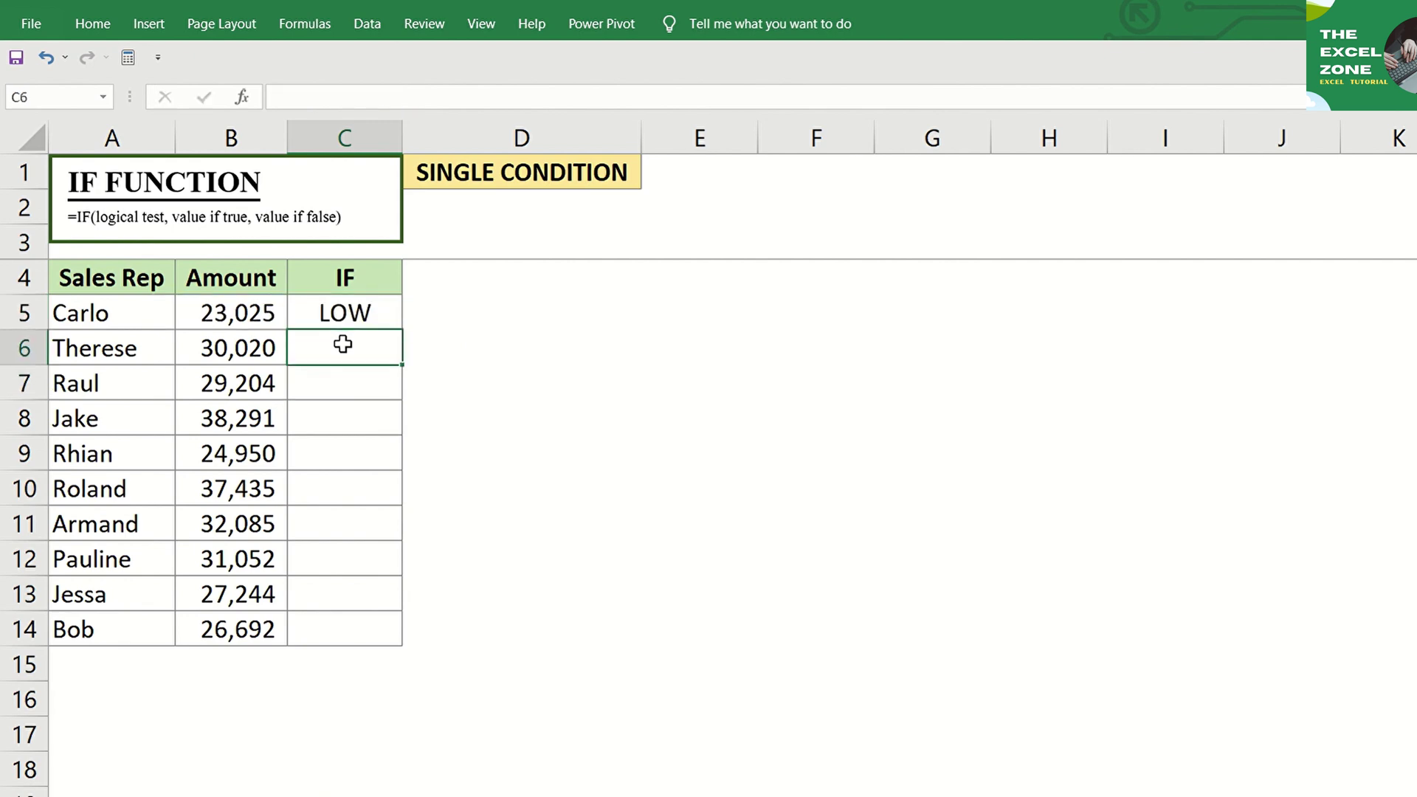
Copy the C5 formula into C6:C14 so each rep shows LOW or FALSE
key("Up")
key("ctrl+c")
key("Down")
key("shift+Down")
key("shift+Down")
key("shift+Down")
key("shift+Down")
key("shift+Down")
key("shift+Down")
key("shift+Down")
key("shift+Down")
key("ctrl+v")
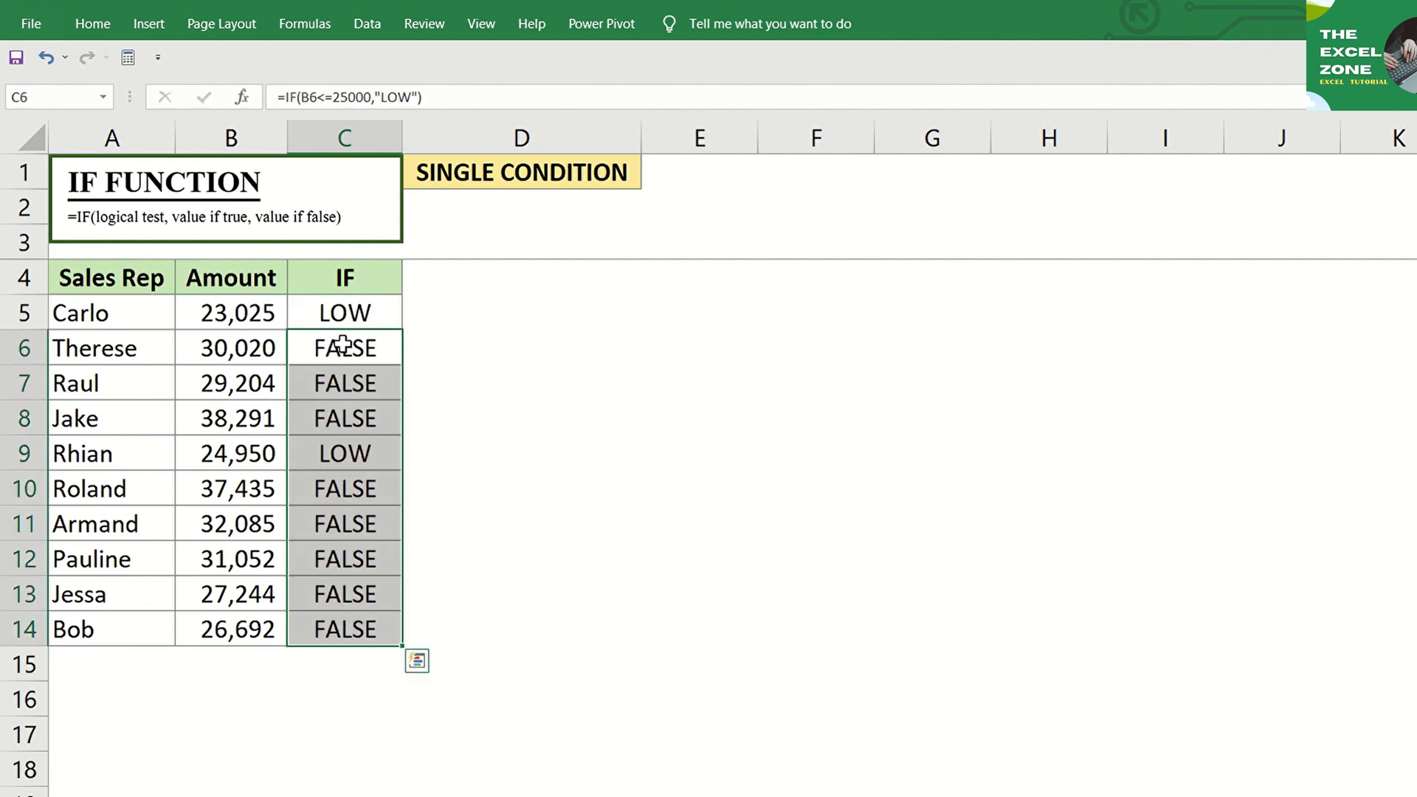
left_click(382, 346)
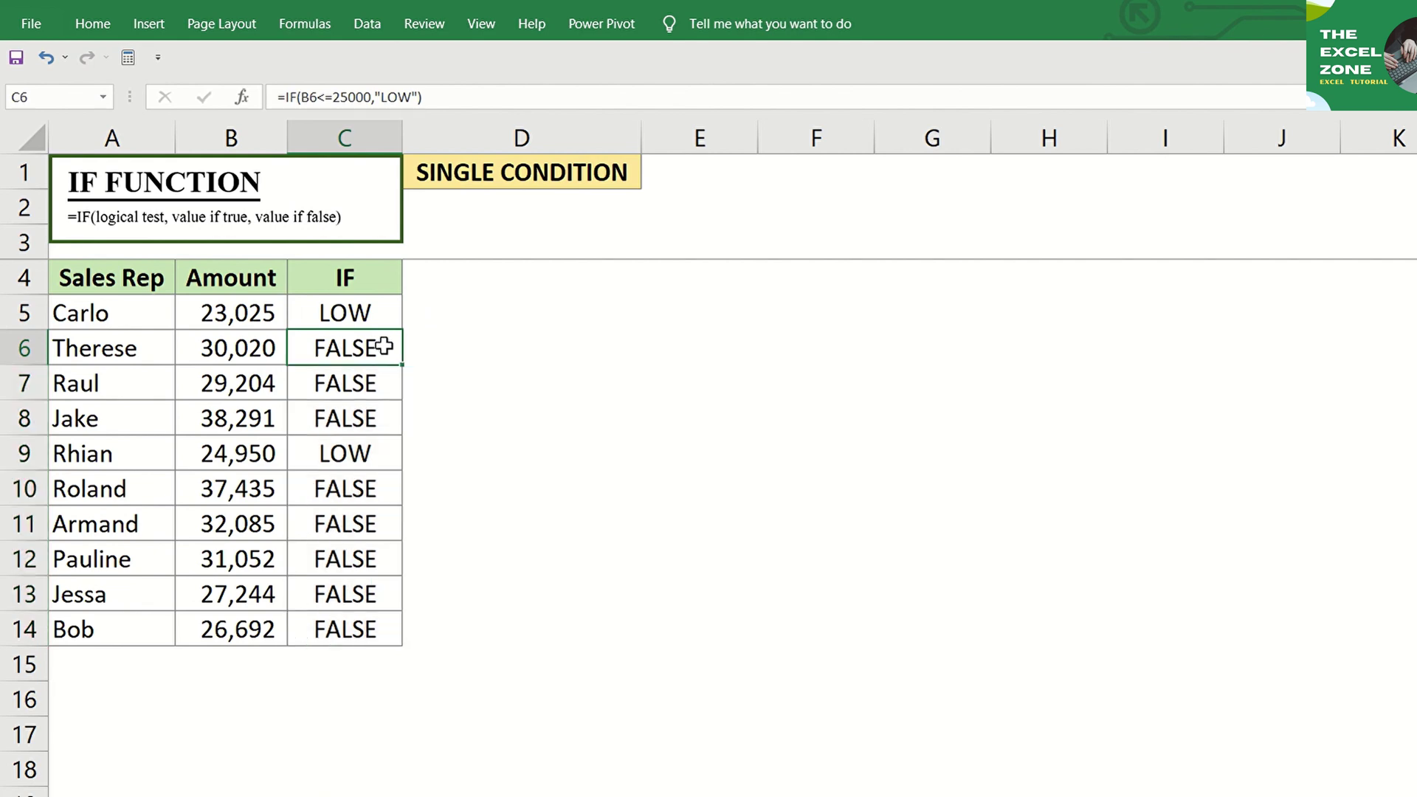
left_click(382, 346)
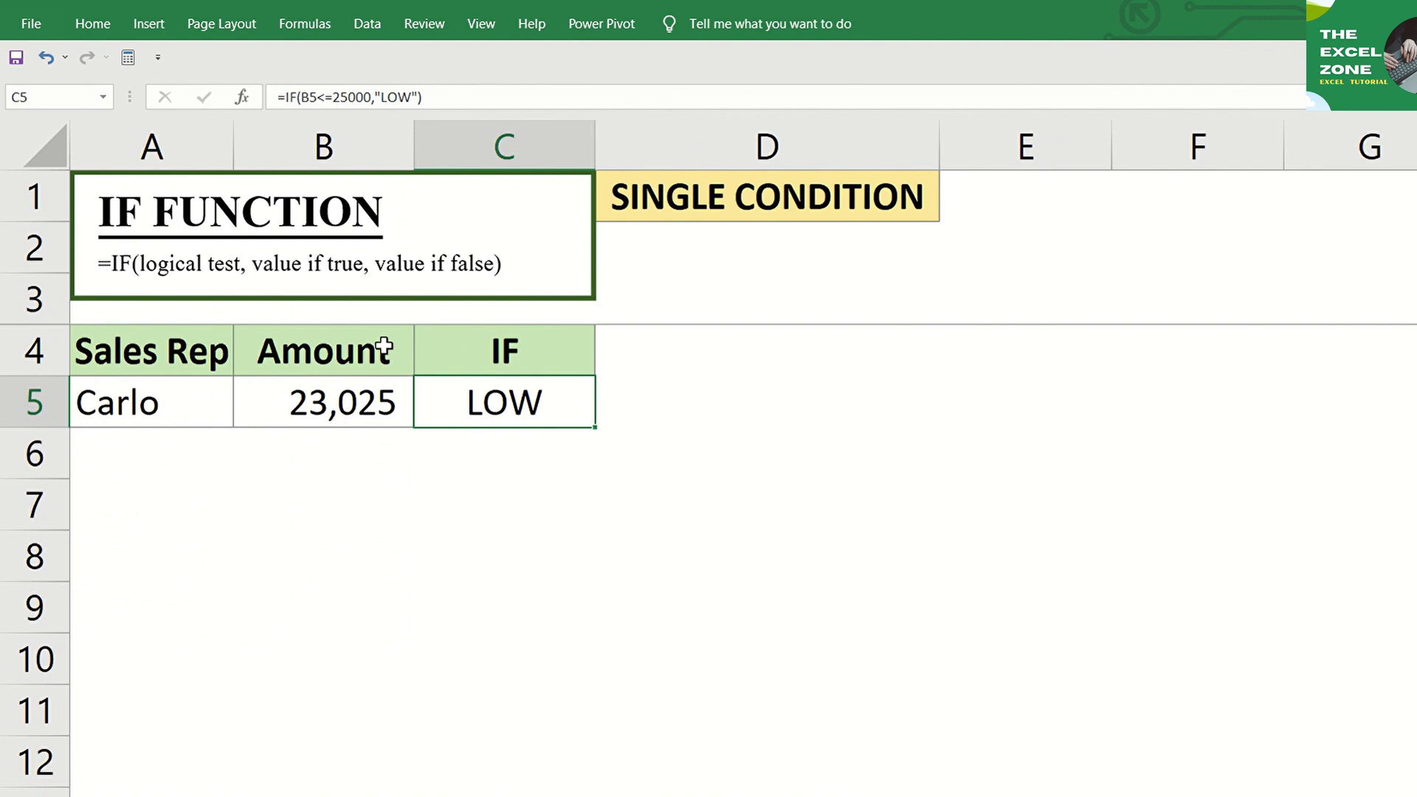
key("F2")
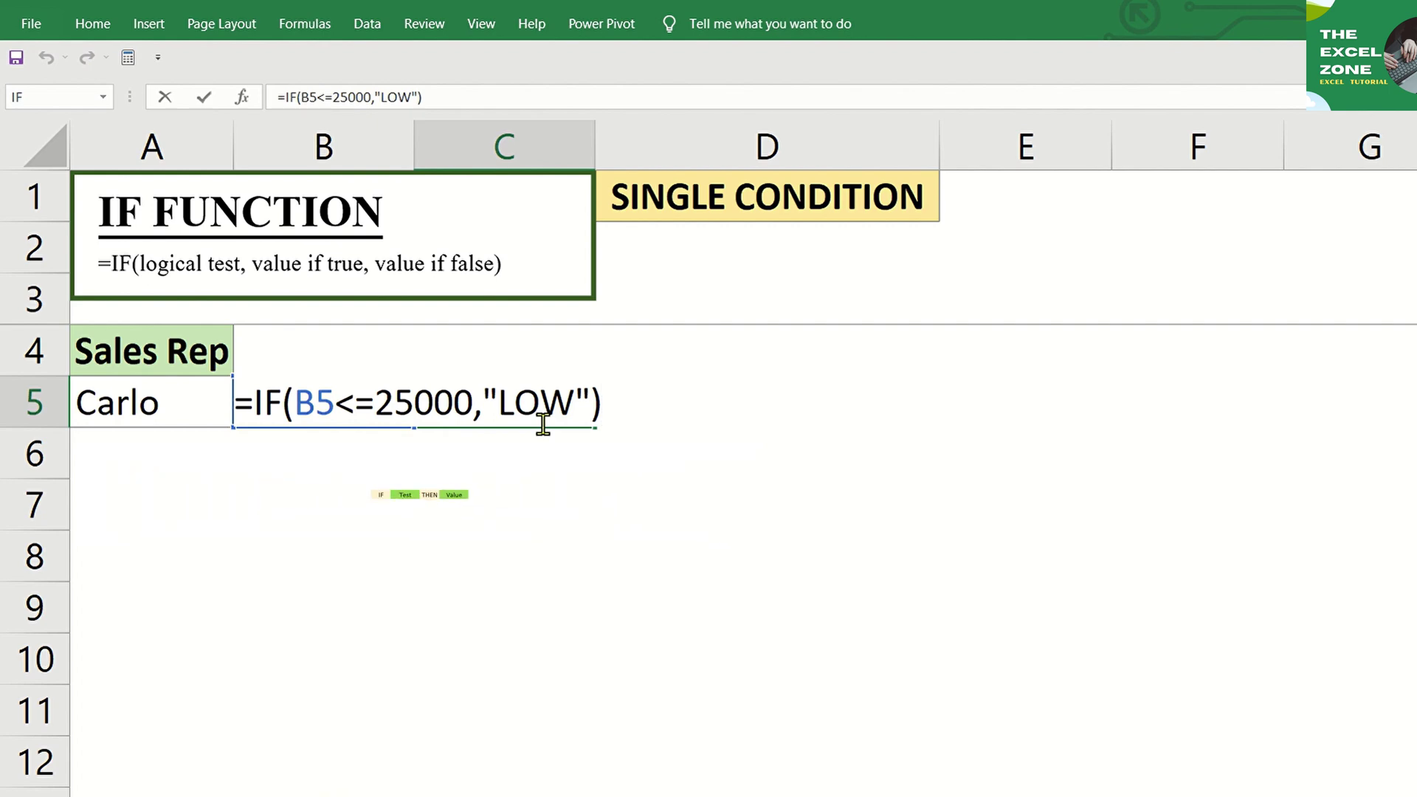
key("Return")
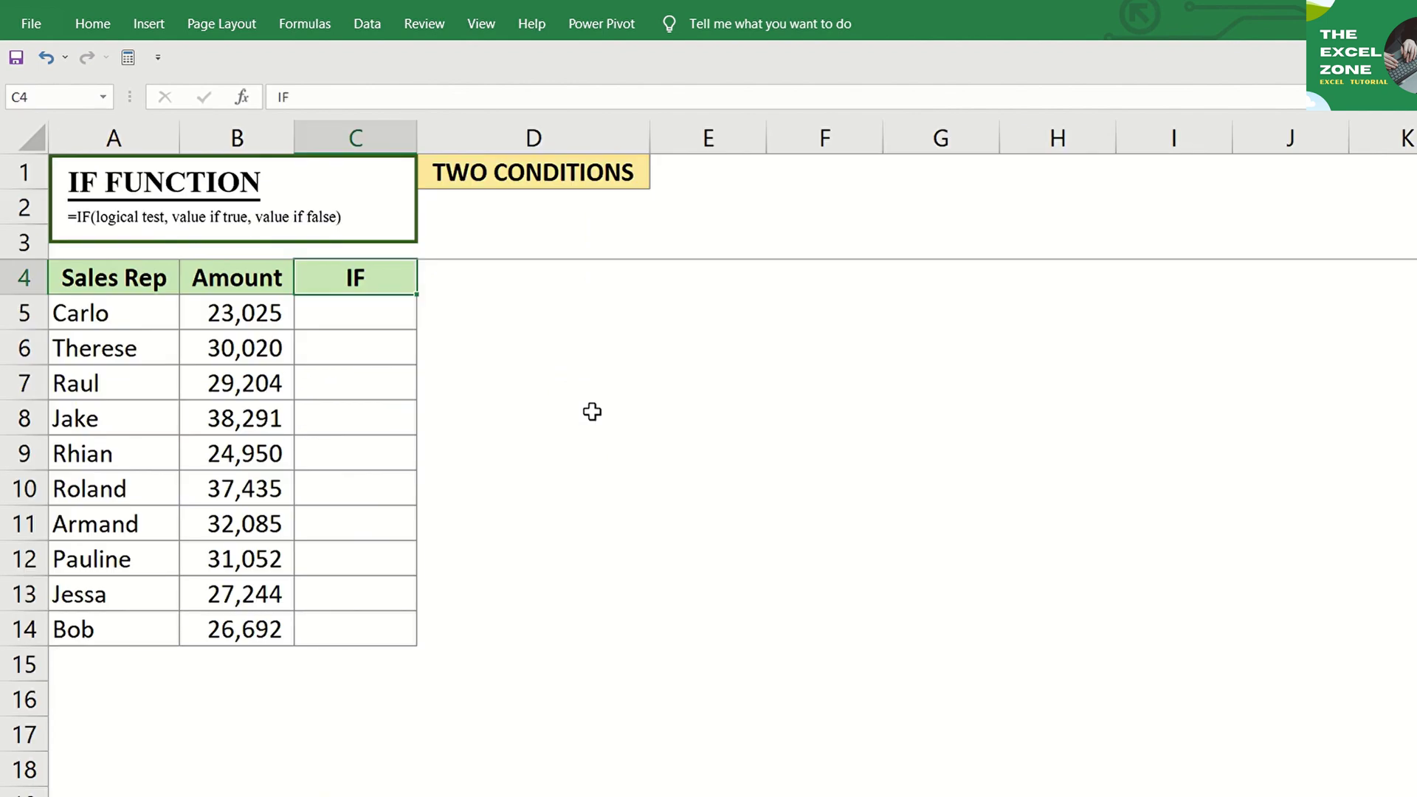
Enter =IF(B5<=25000,"LOW","HIGH") in cell C5
key("Down")
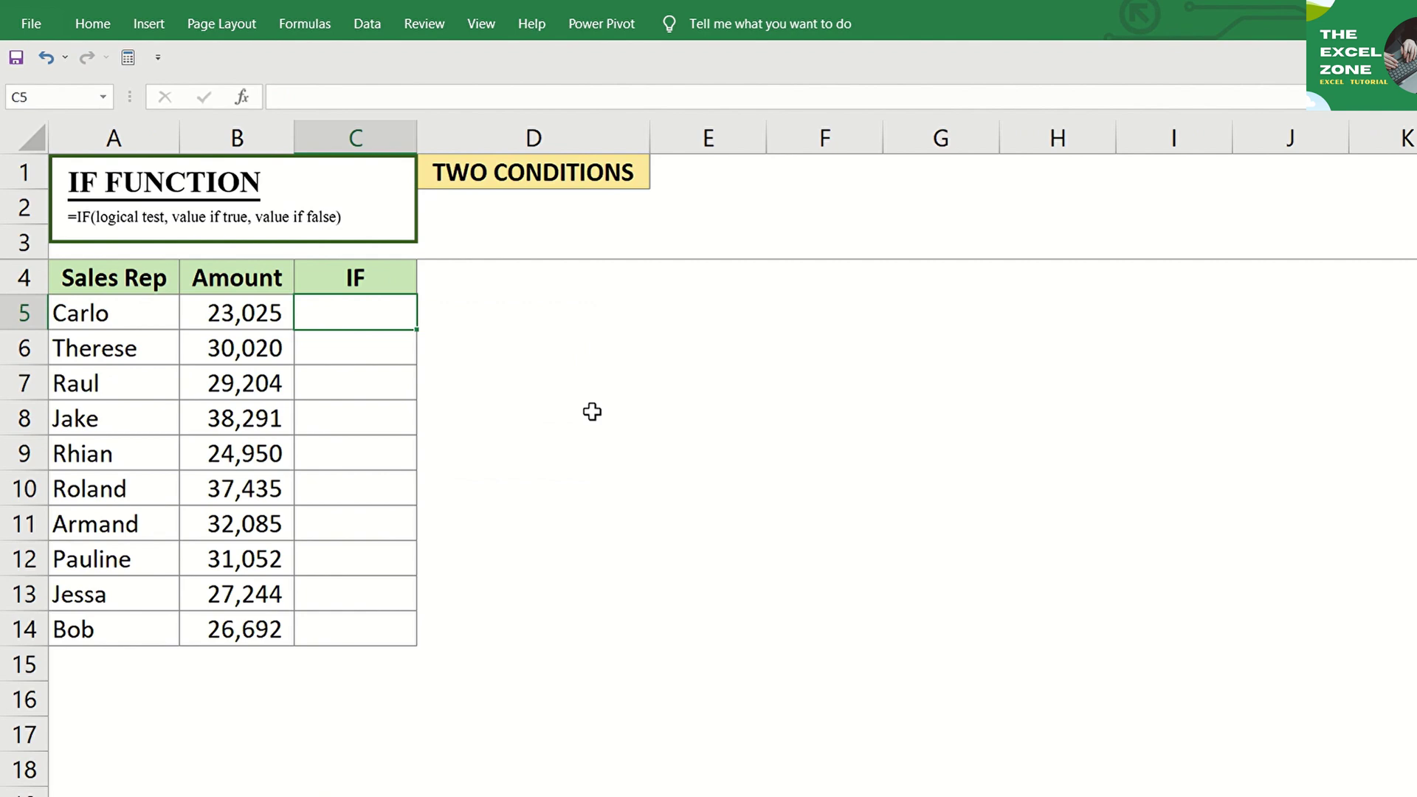
type("=IF(")
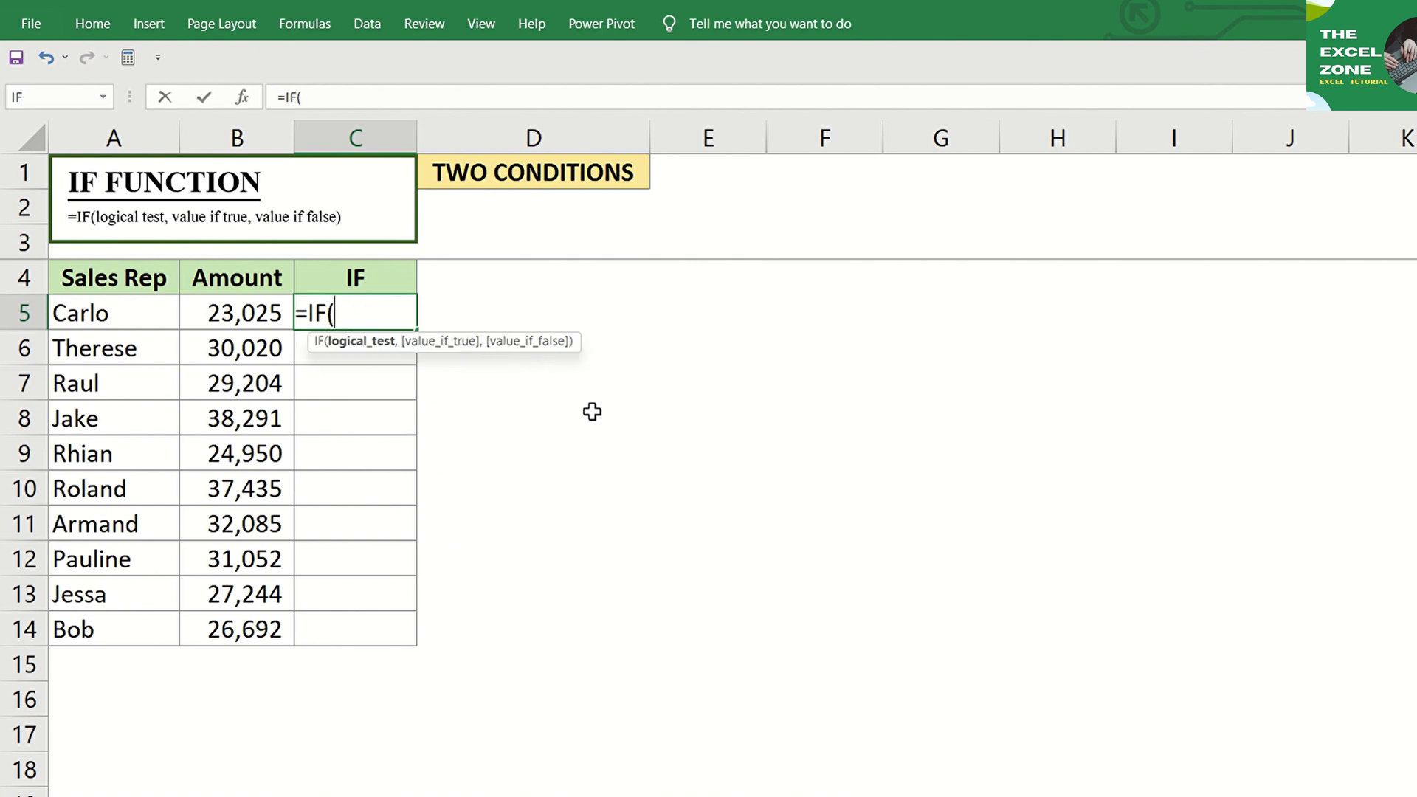
key("Left")
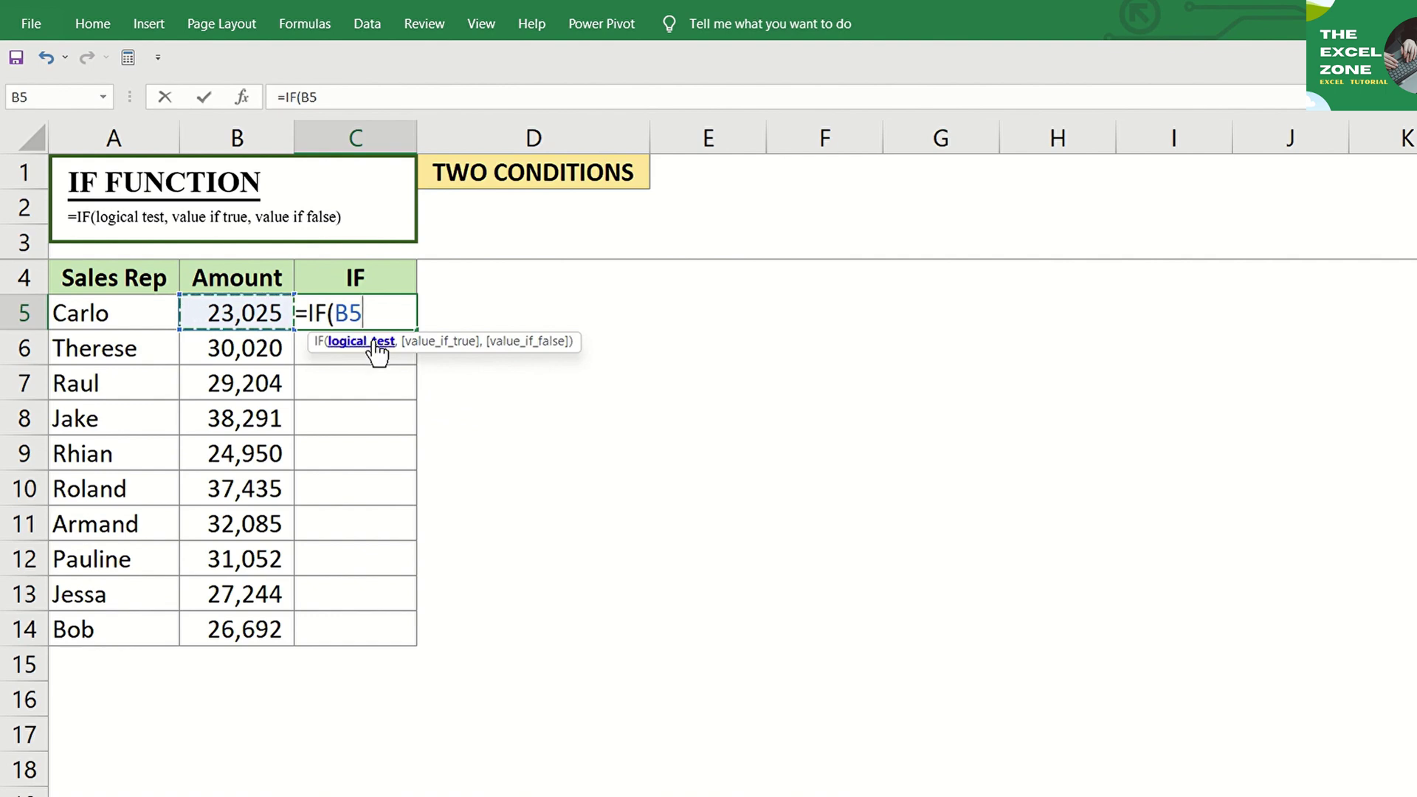
type("<=25000,")
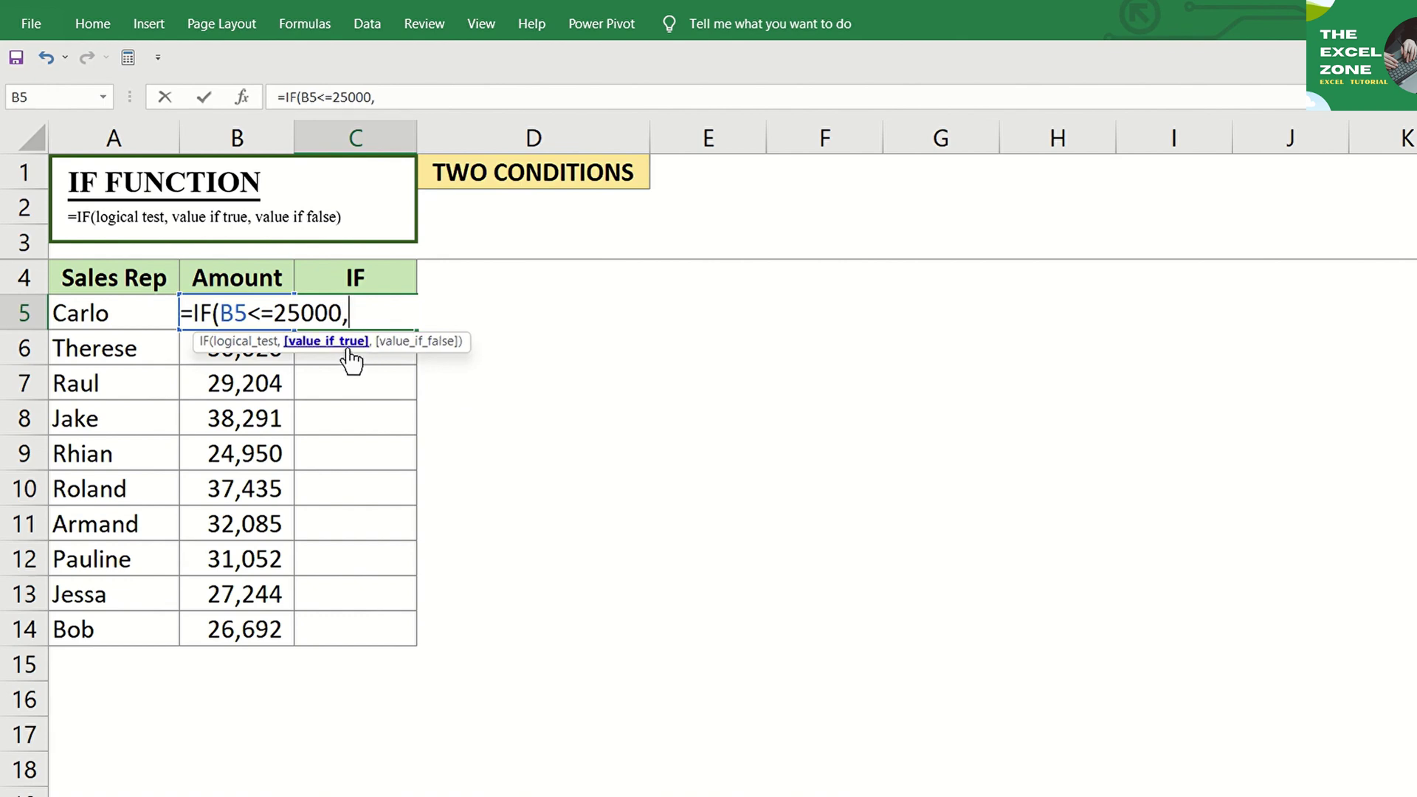
type("\"LOW")
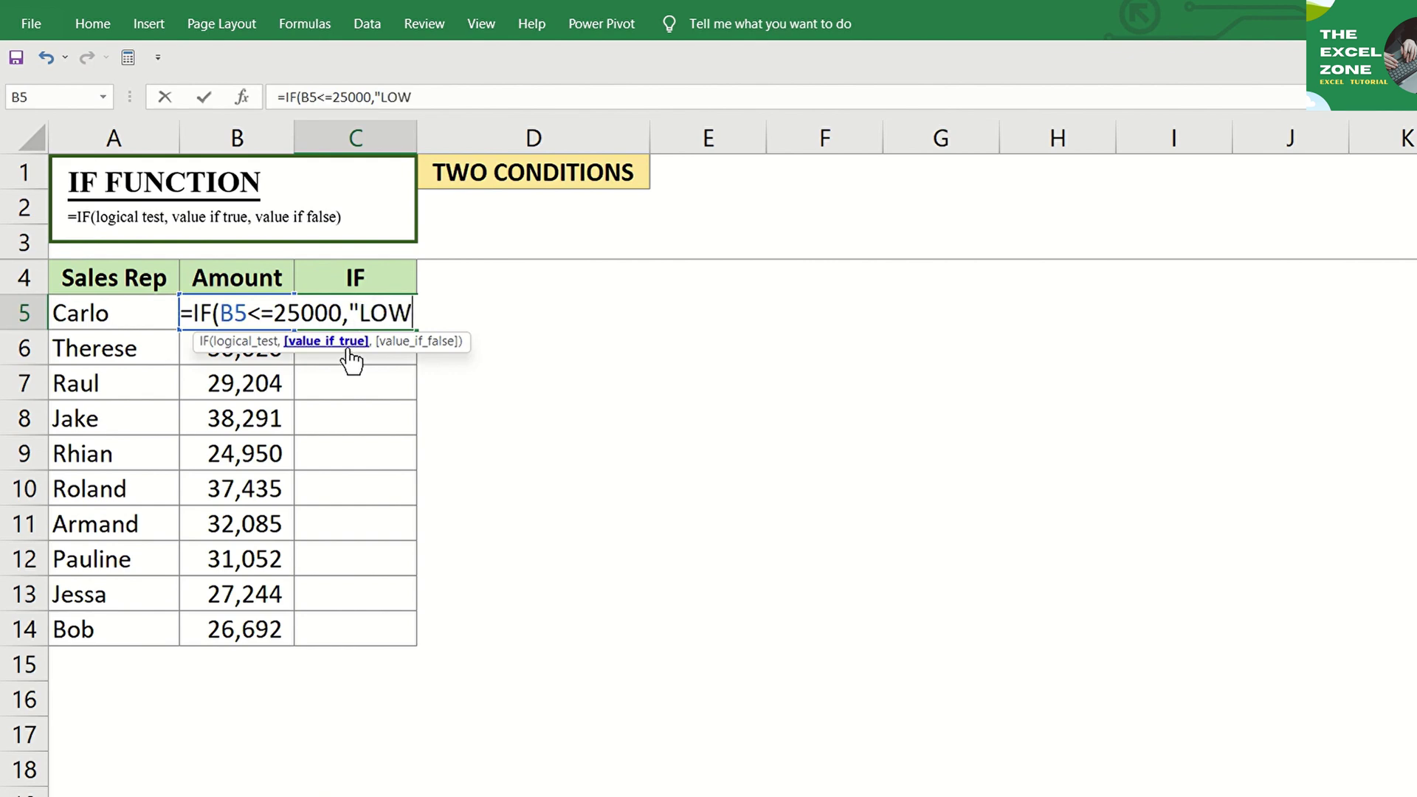
type("\",")
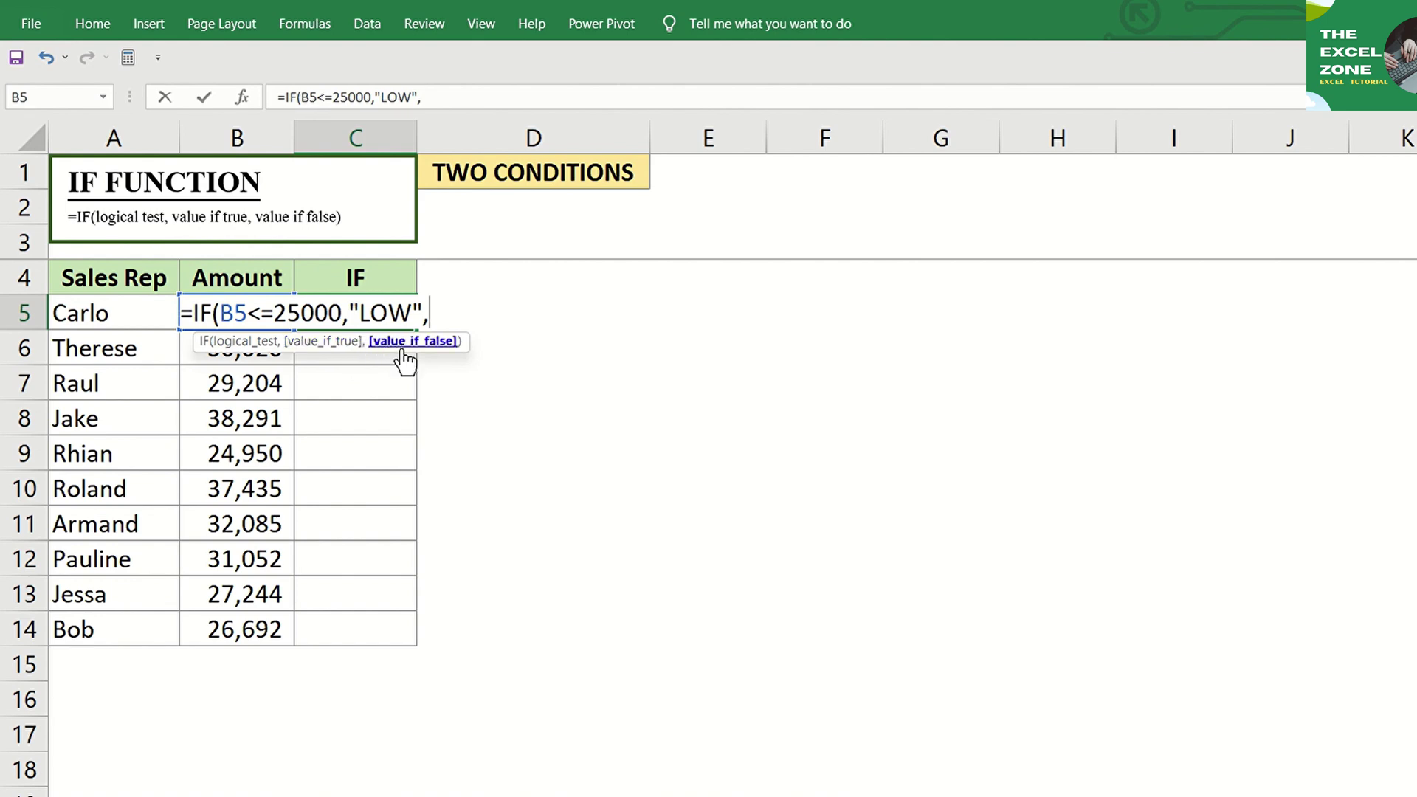
type("\"HIGH")
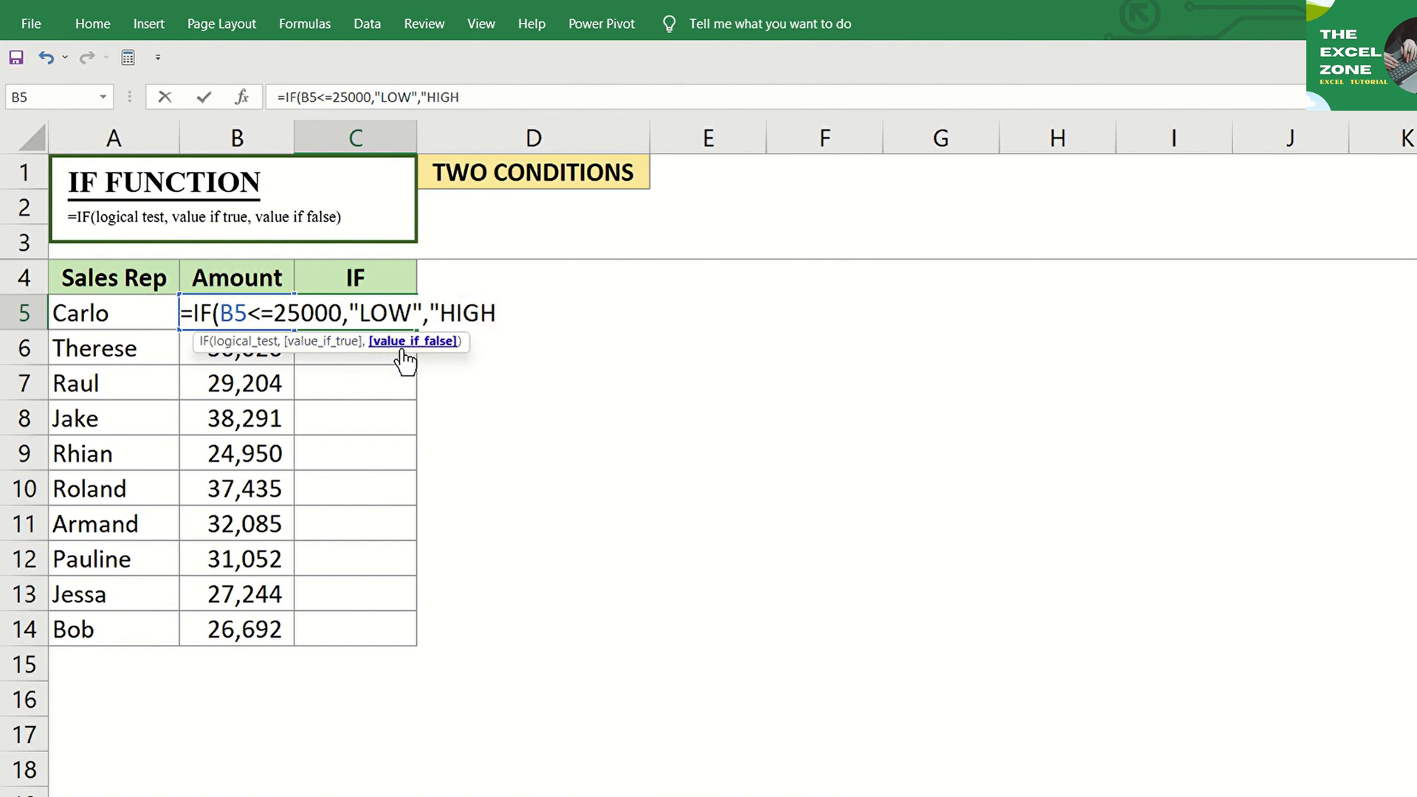
type("\")")
key("Return")
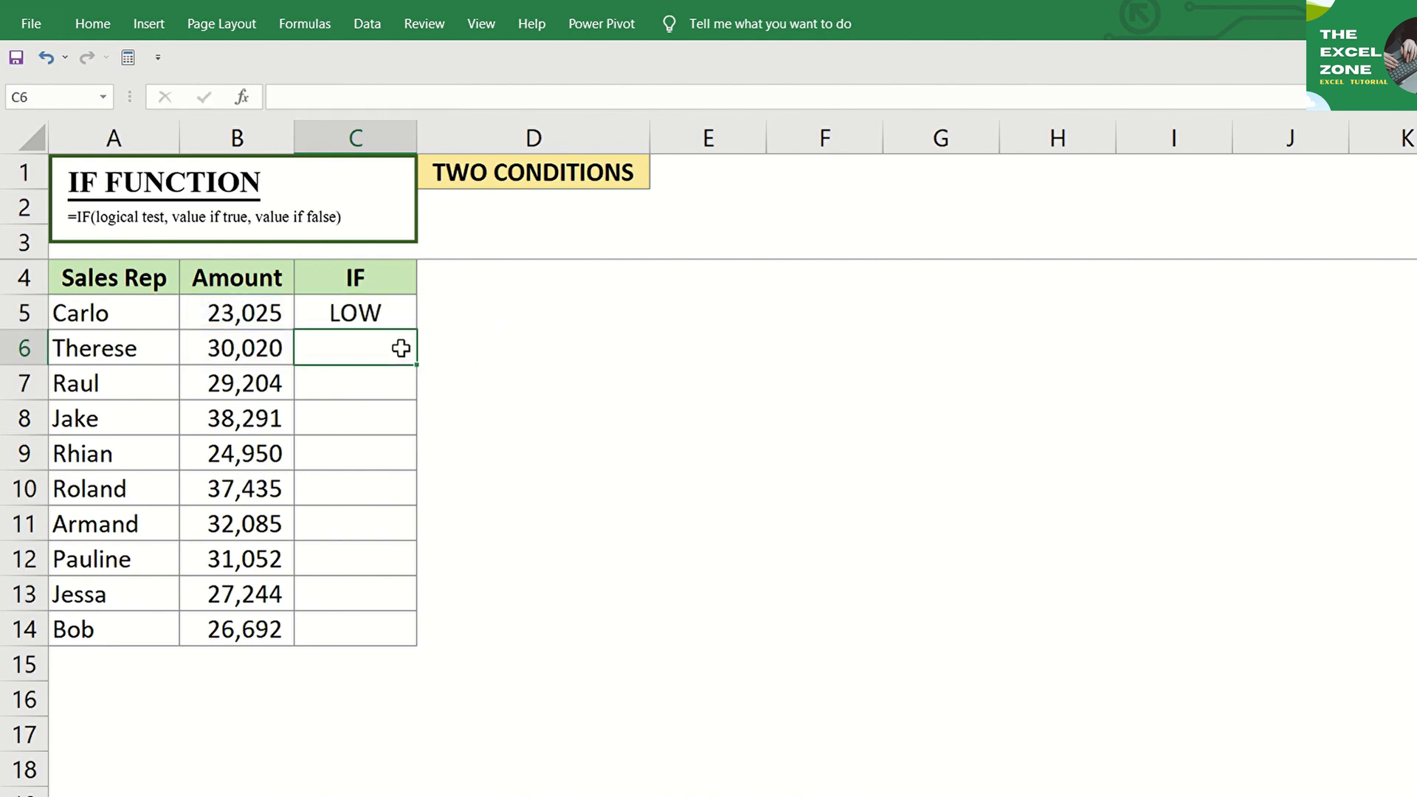
Copy the C5 formula into C6:C14 and check the result in C6
key("Up")
key("ctrl+c")
key("Down")
key("shift+Down")
key("shift+Down")
key("shift+Down")
key("shift+Down")
key("shift+Down")
key("shift+Down")
key("shift+Down")
key("shift+Down")
key("ctrl+v")
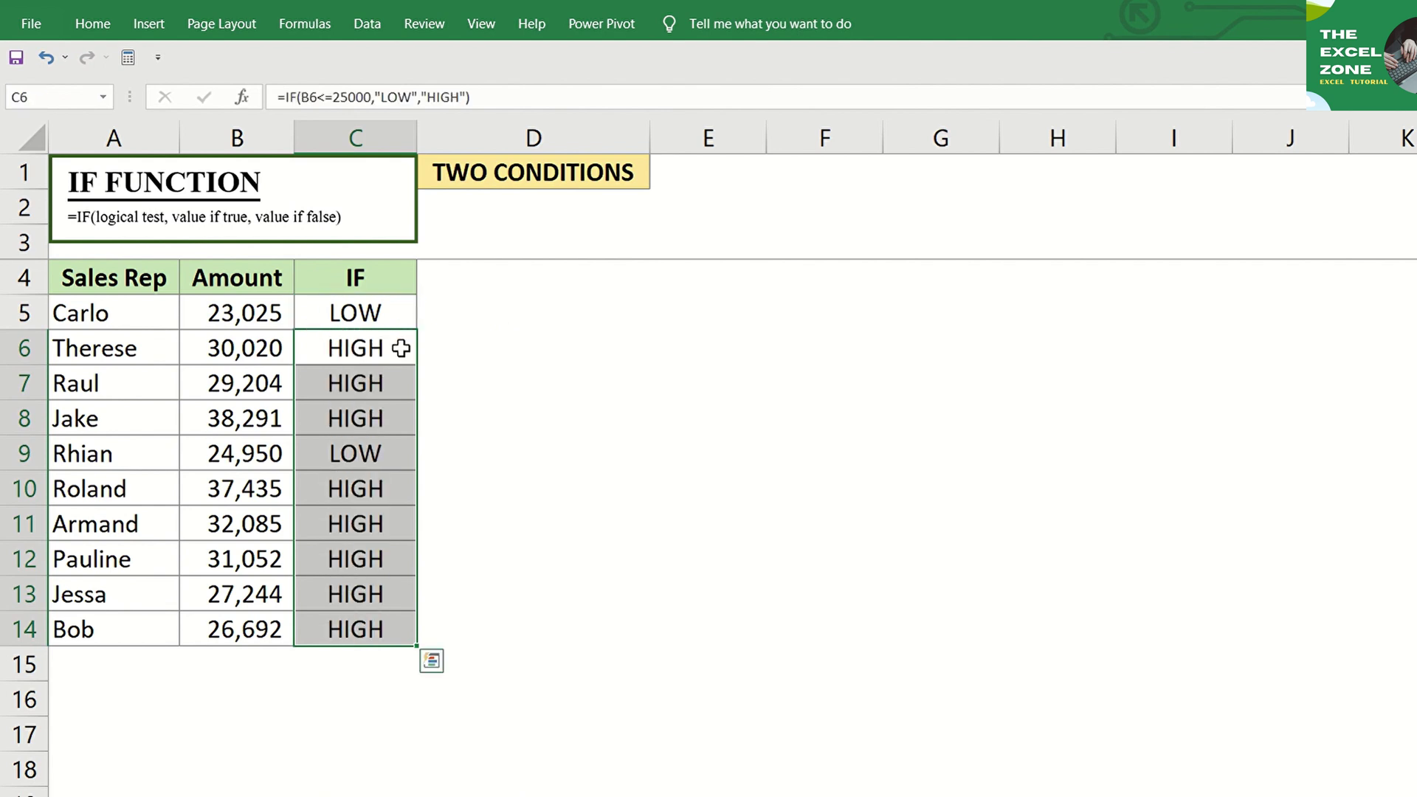
key("Up")
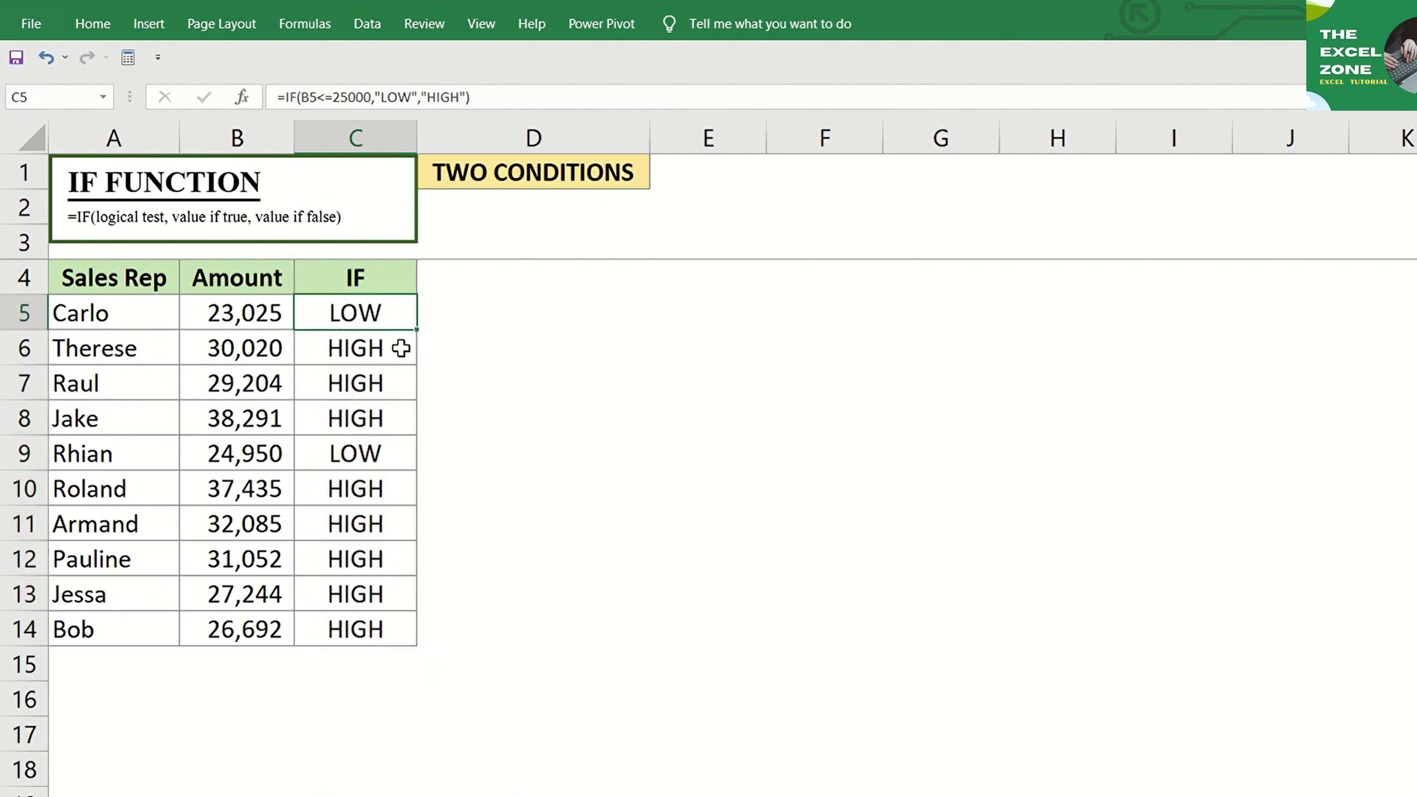
left_click(401, 349)
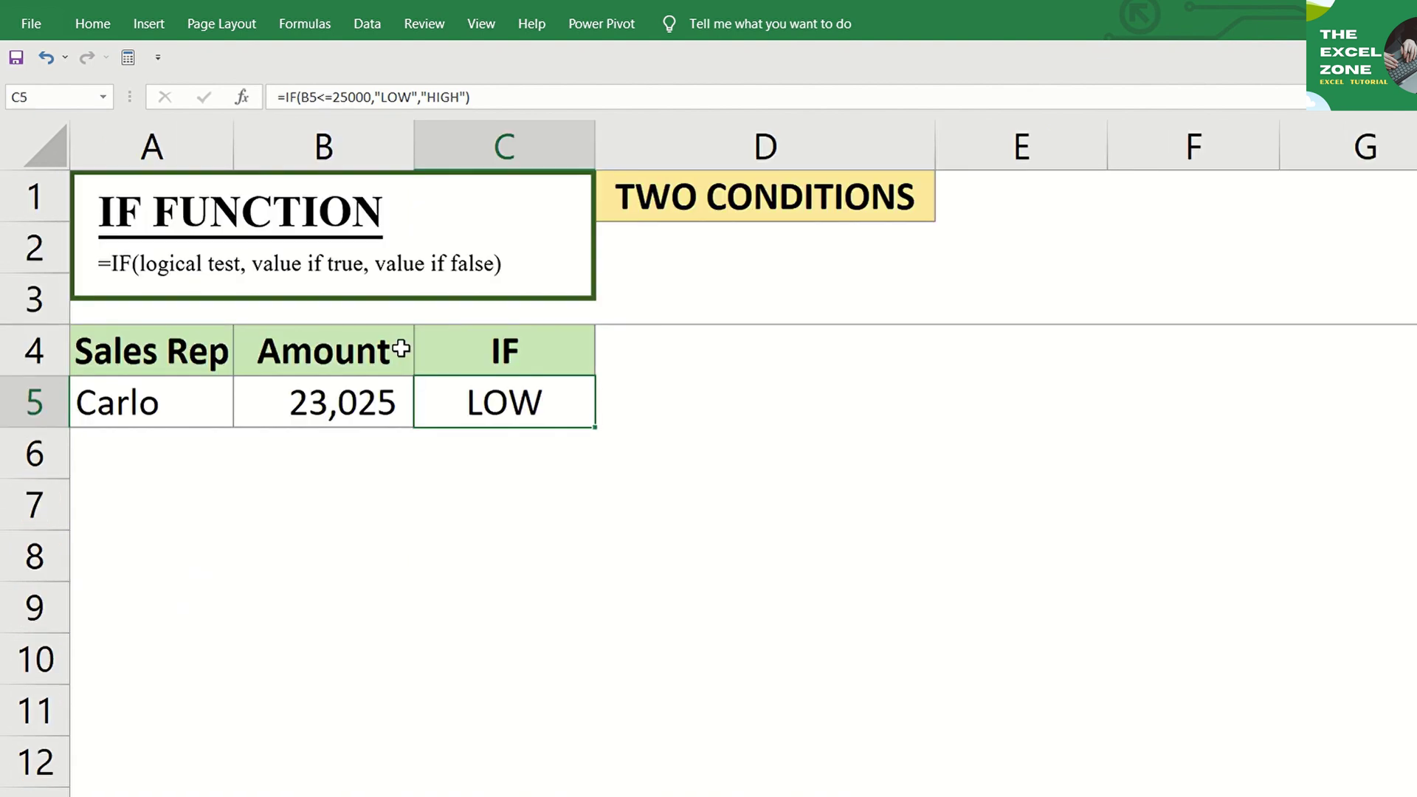
Show C5's two-condition IF formula inside the cell for review
key("F2")
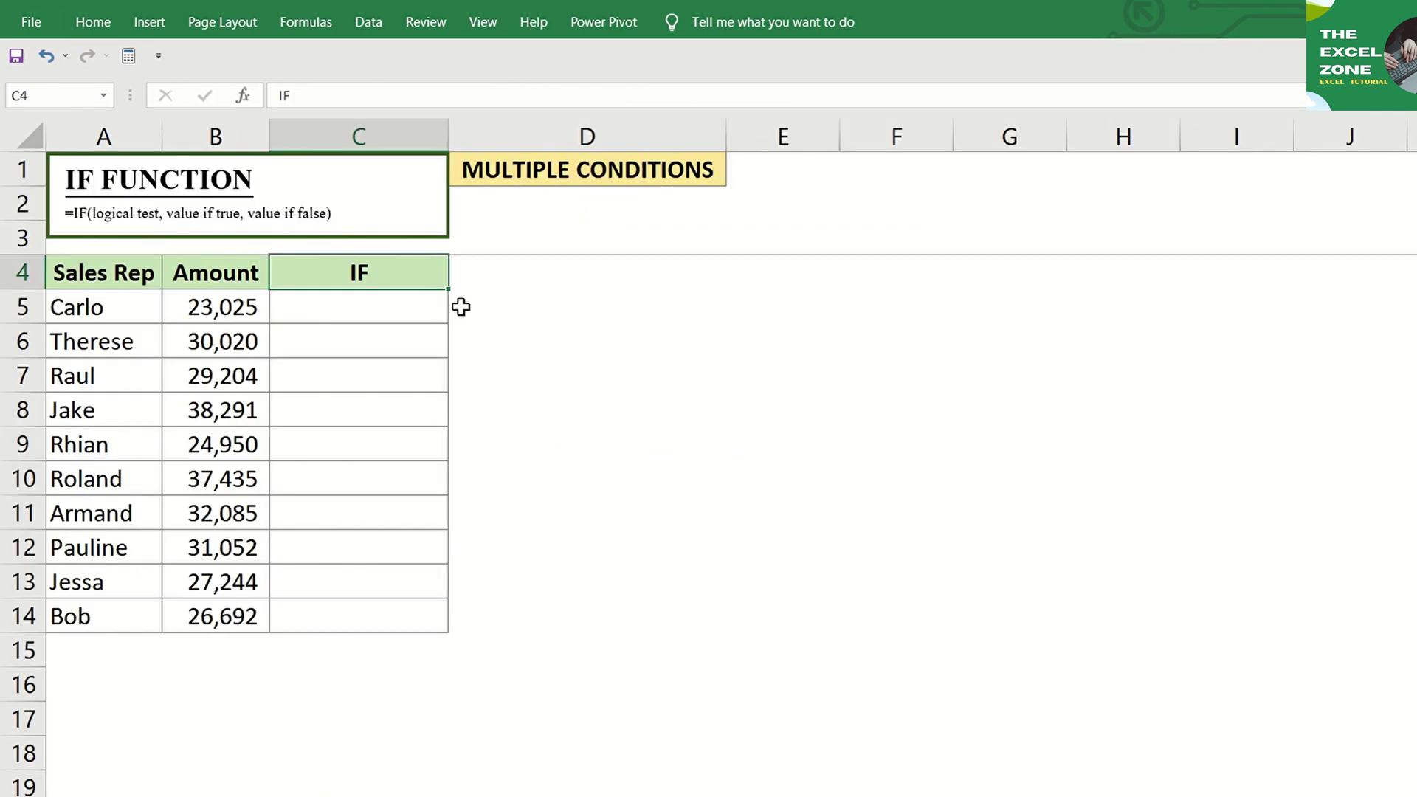
Enter the nested IF in C5: LOW ≤25000, AVERAGE ≤30000, HIGH ≤35000, else OUTSTANDING
key("Down")
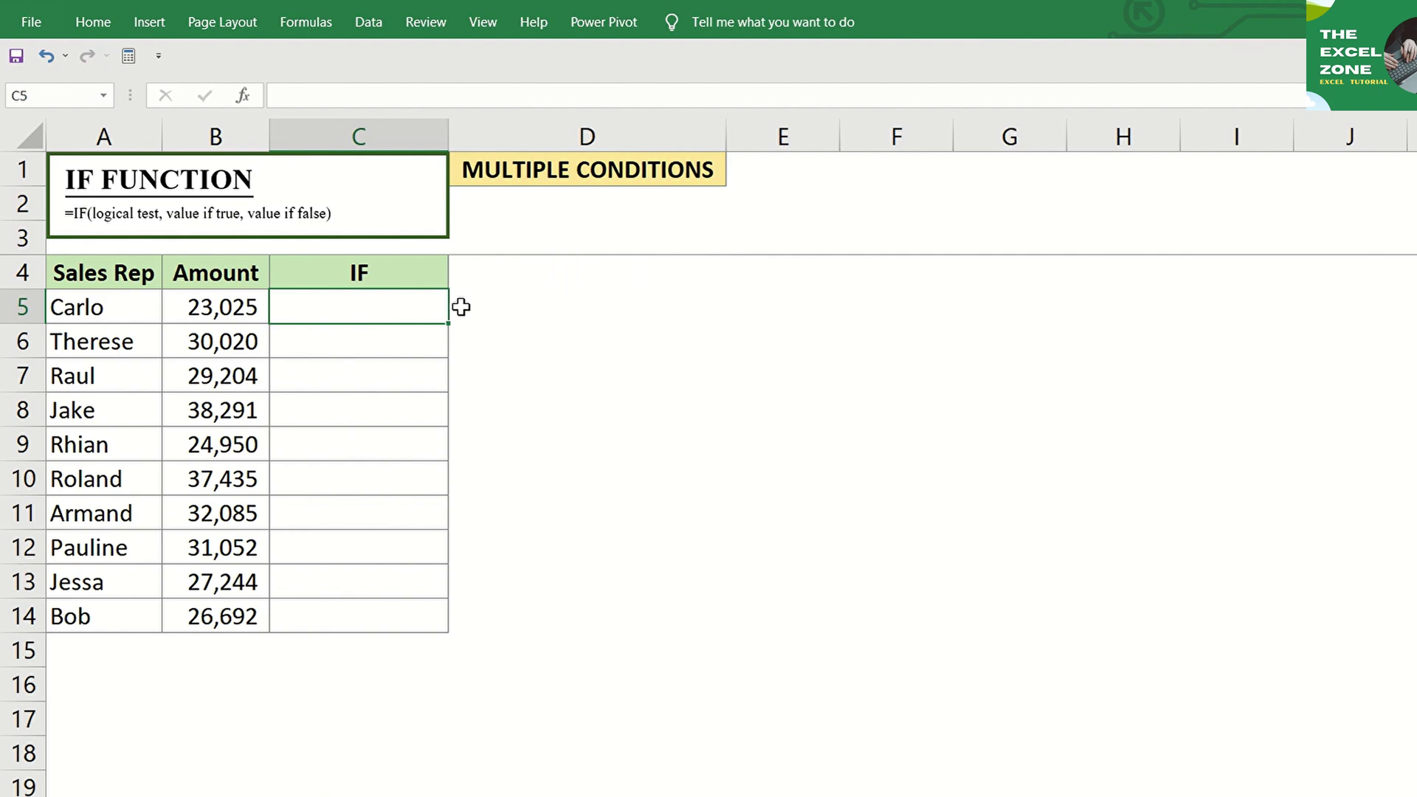
type("=IF(")
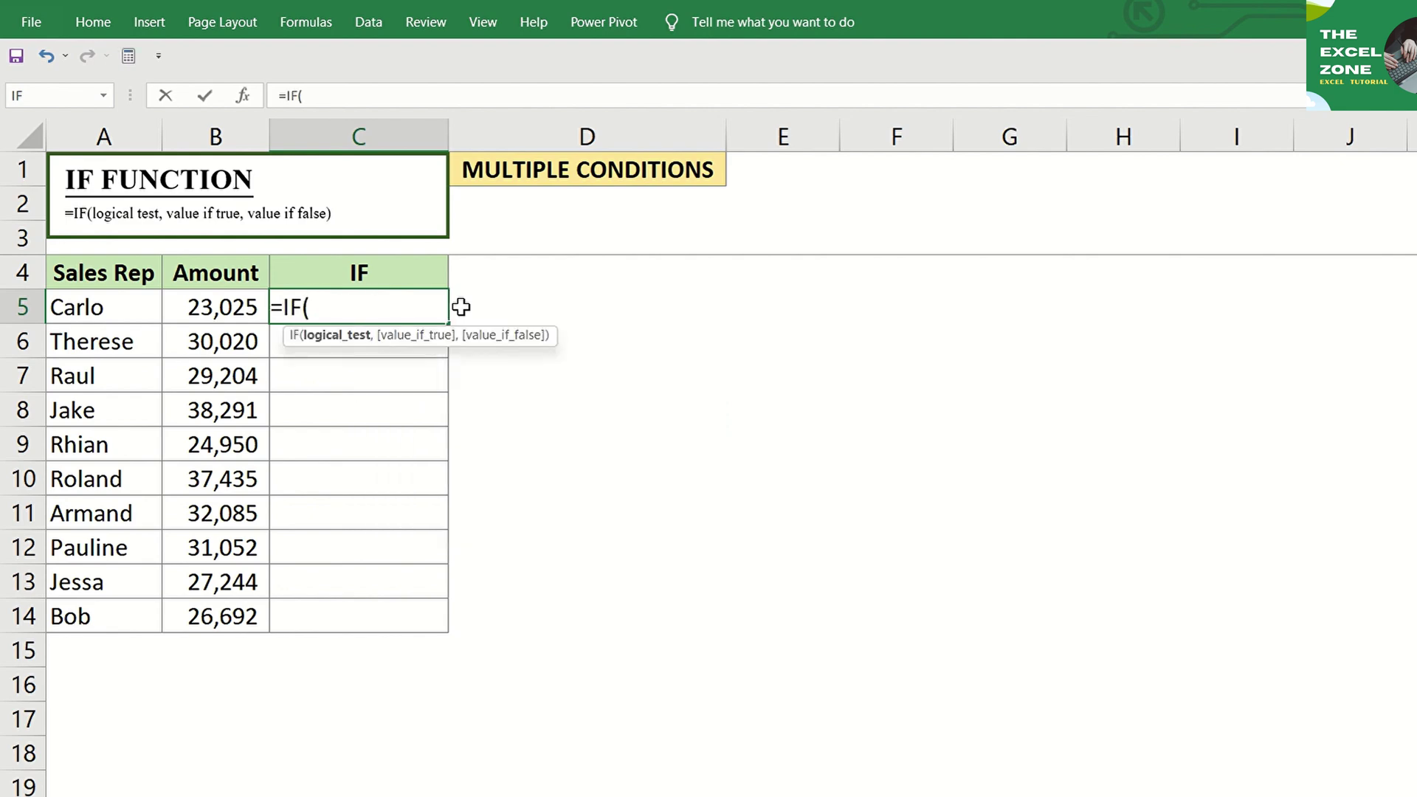
key("Left")
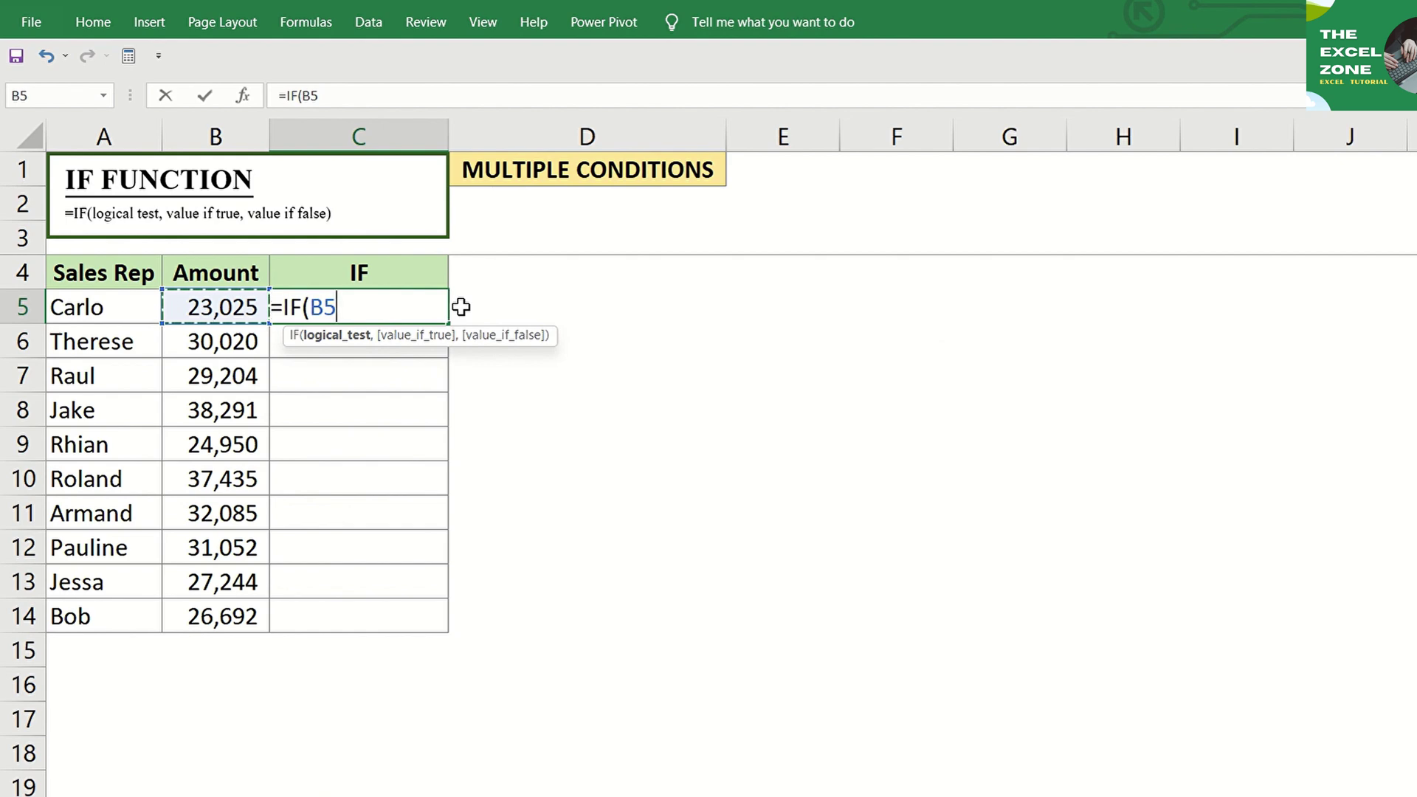
type("<=25000")
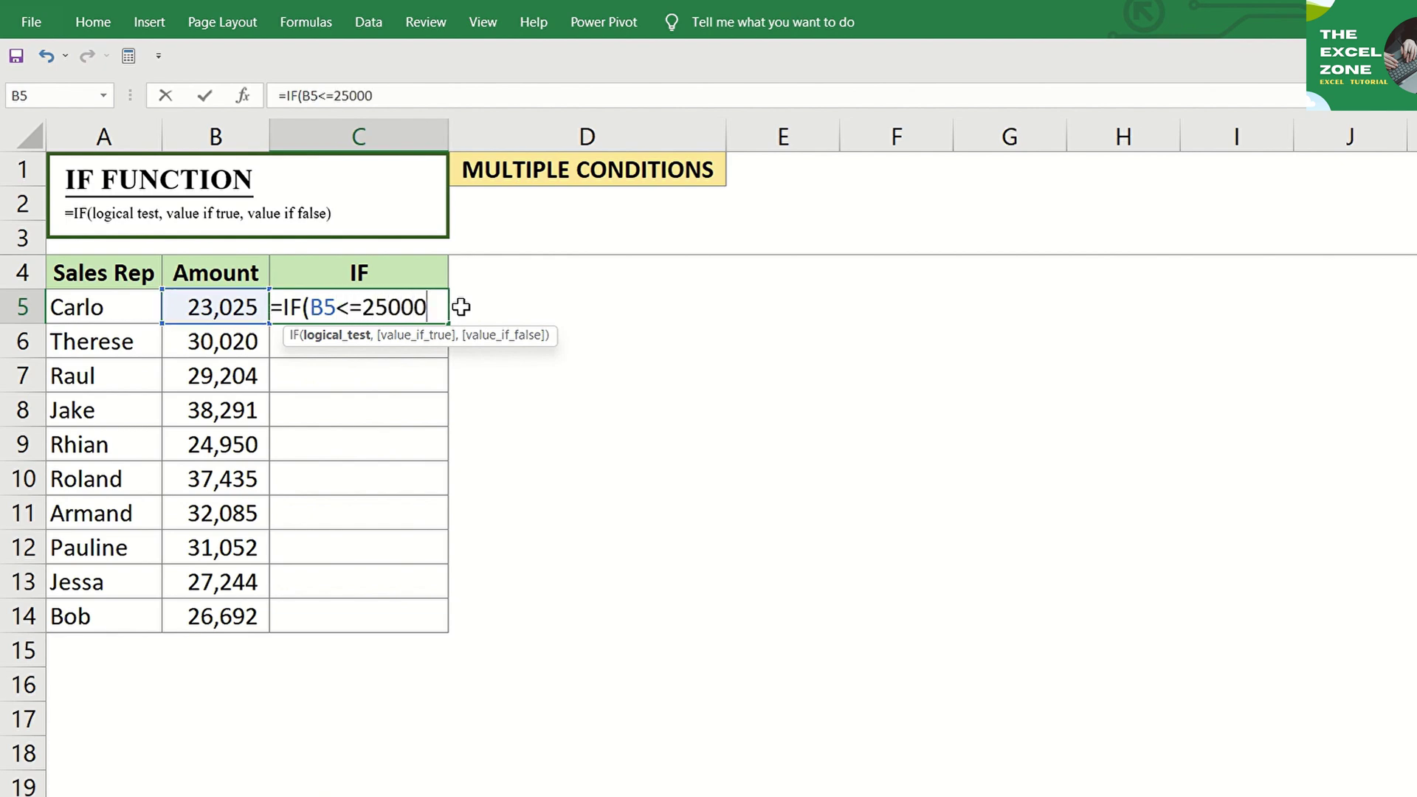
type(",\"L")
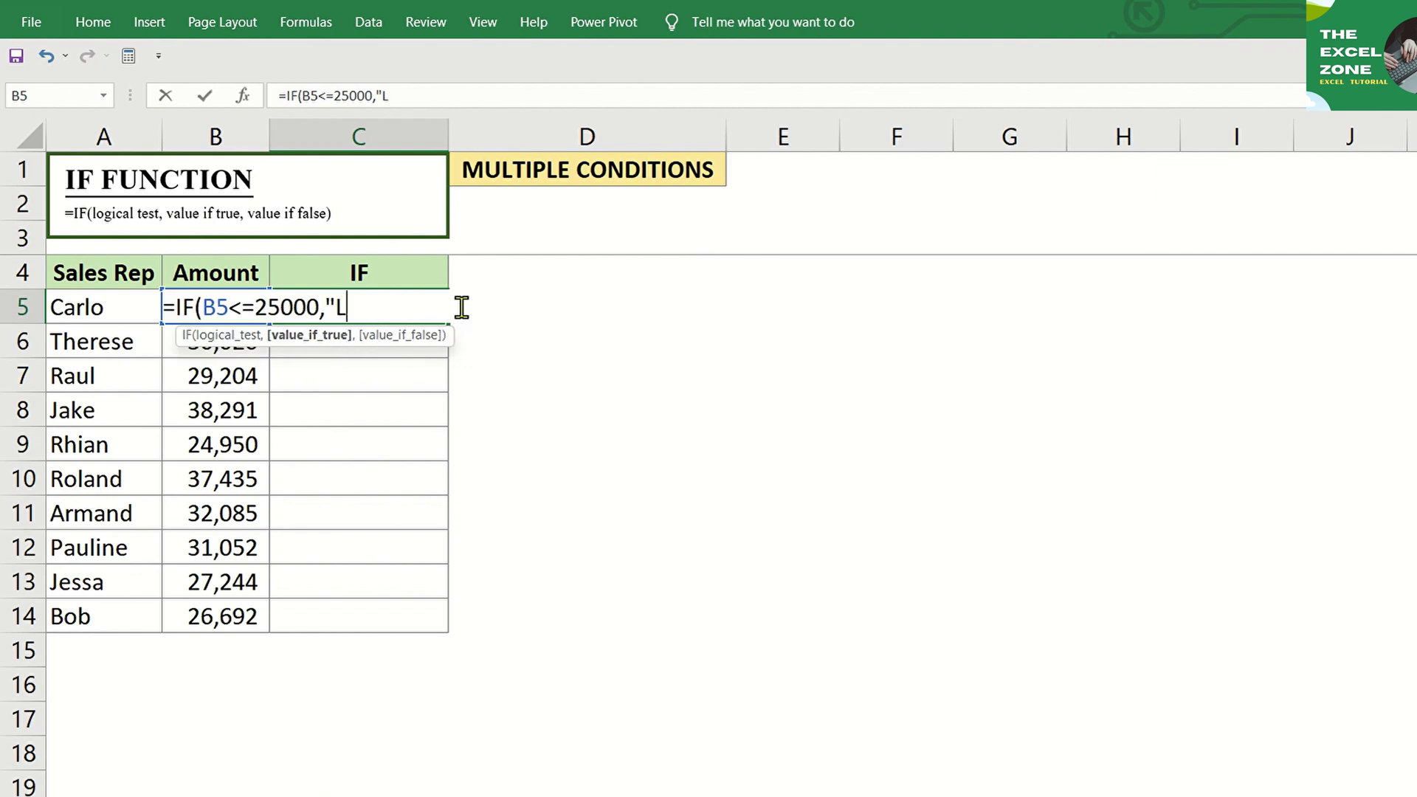
type("OW\",")
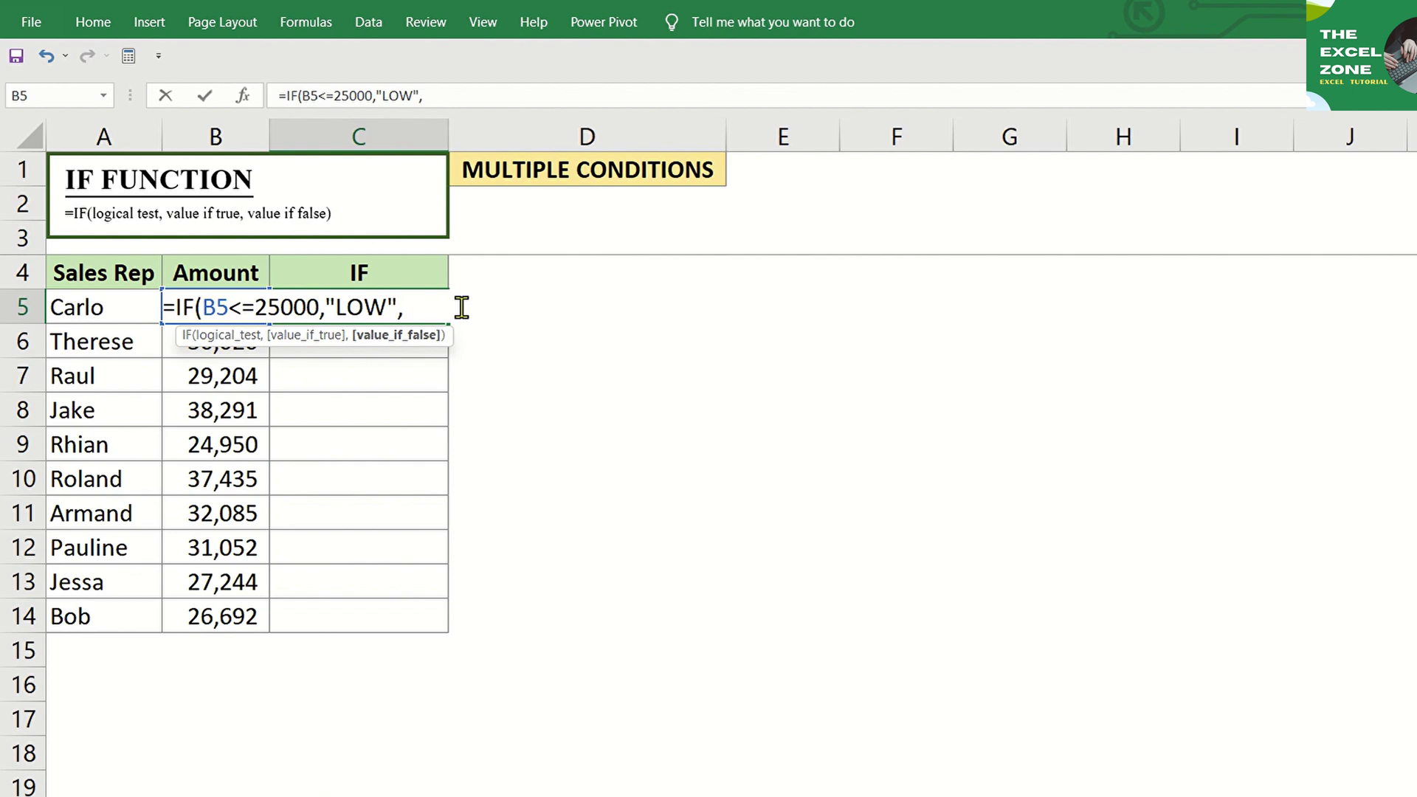
type("IF(")
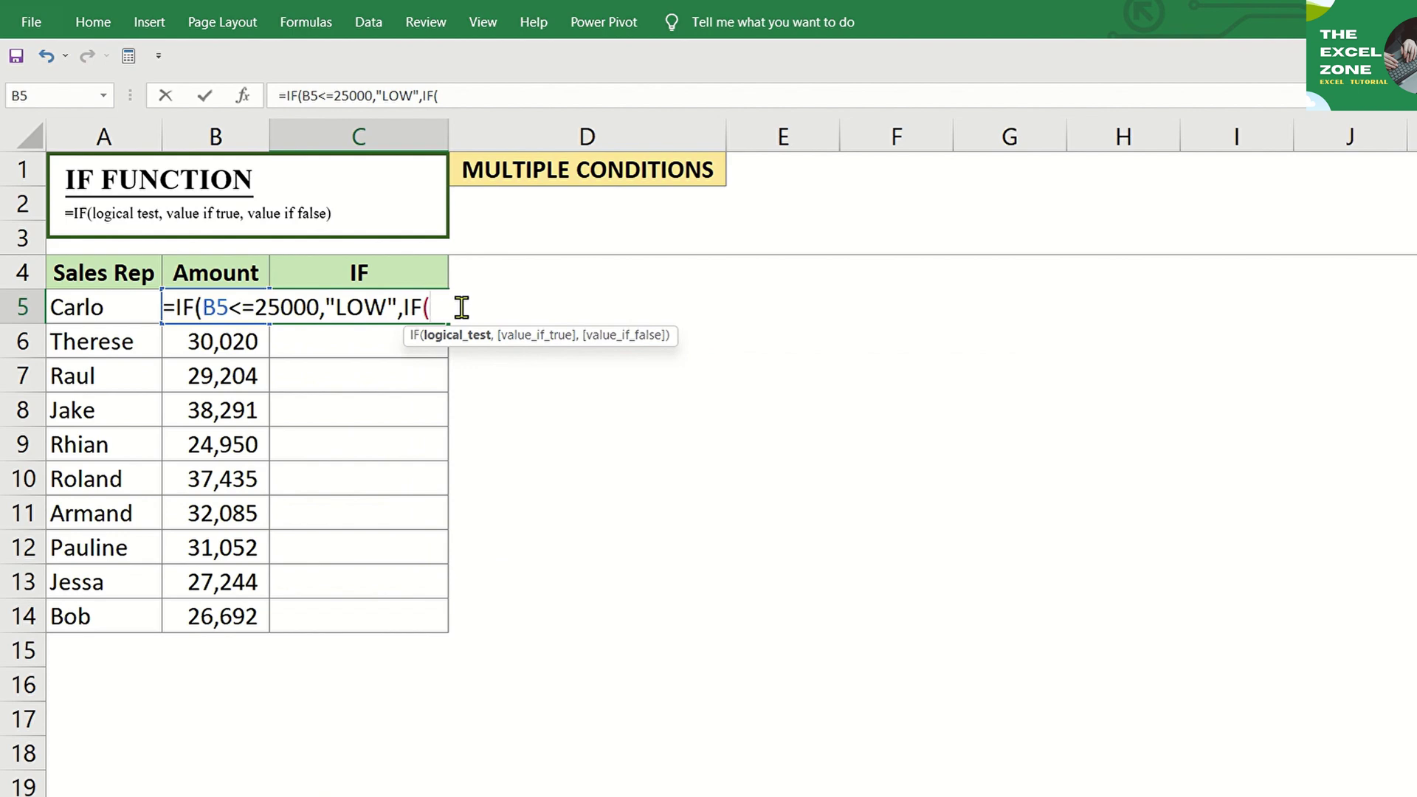
type("B5<=30000")
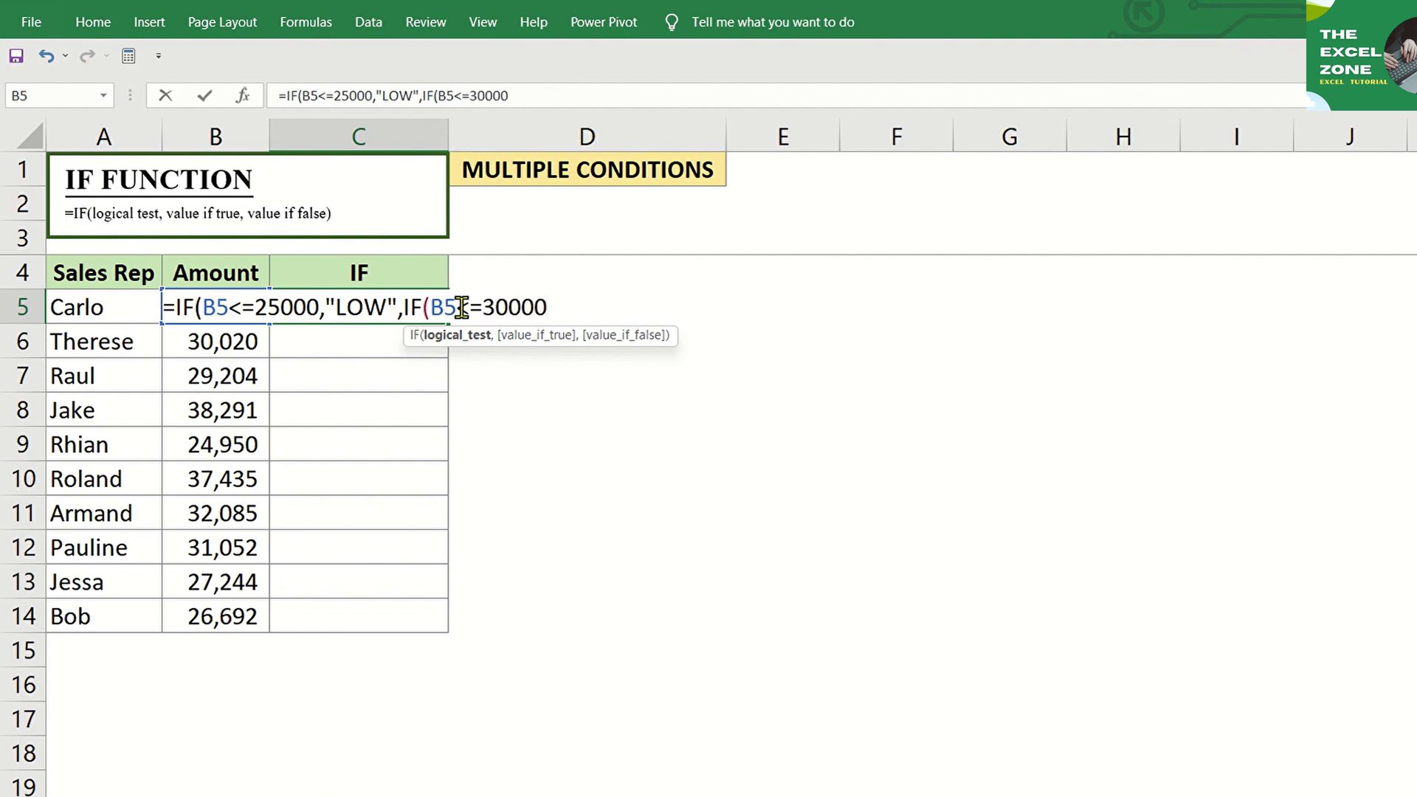
type(",\"AVR")
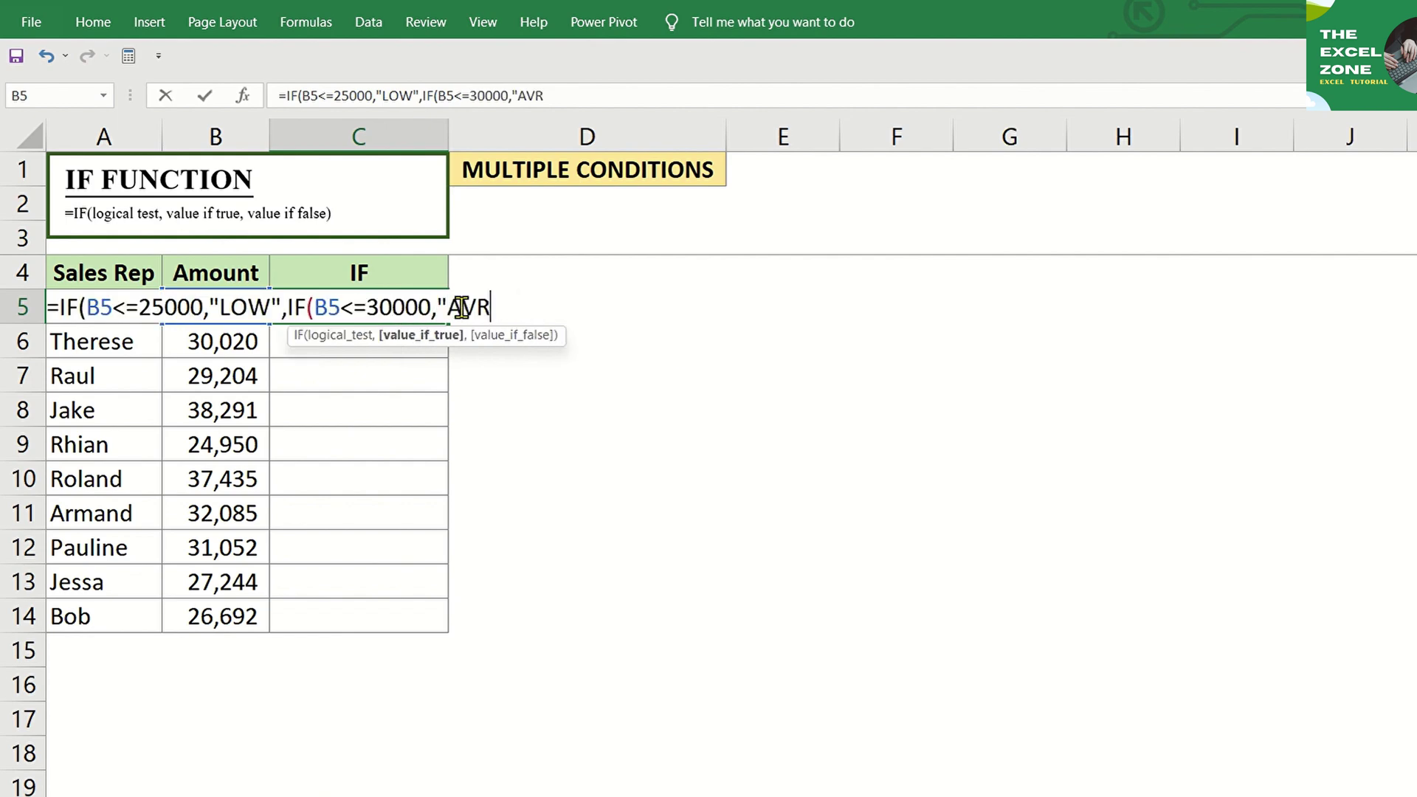
key("BackSpace")
type("ERAGE")
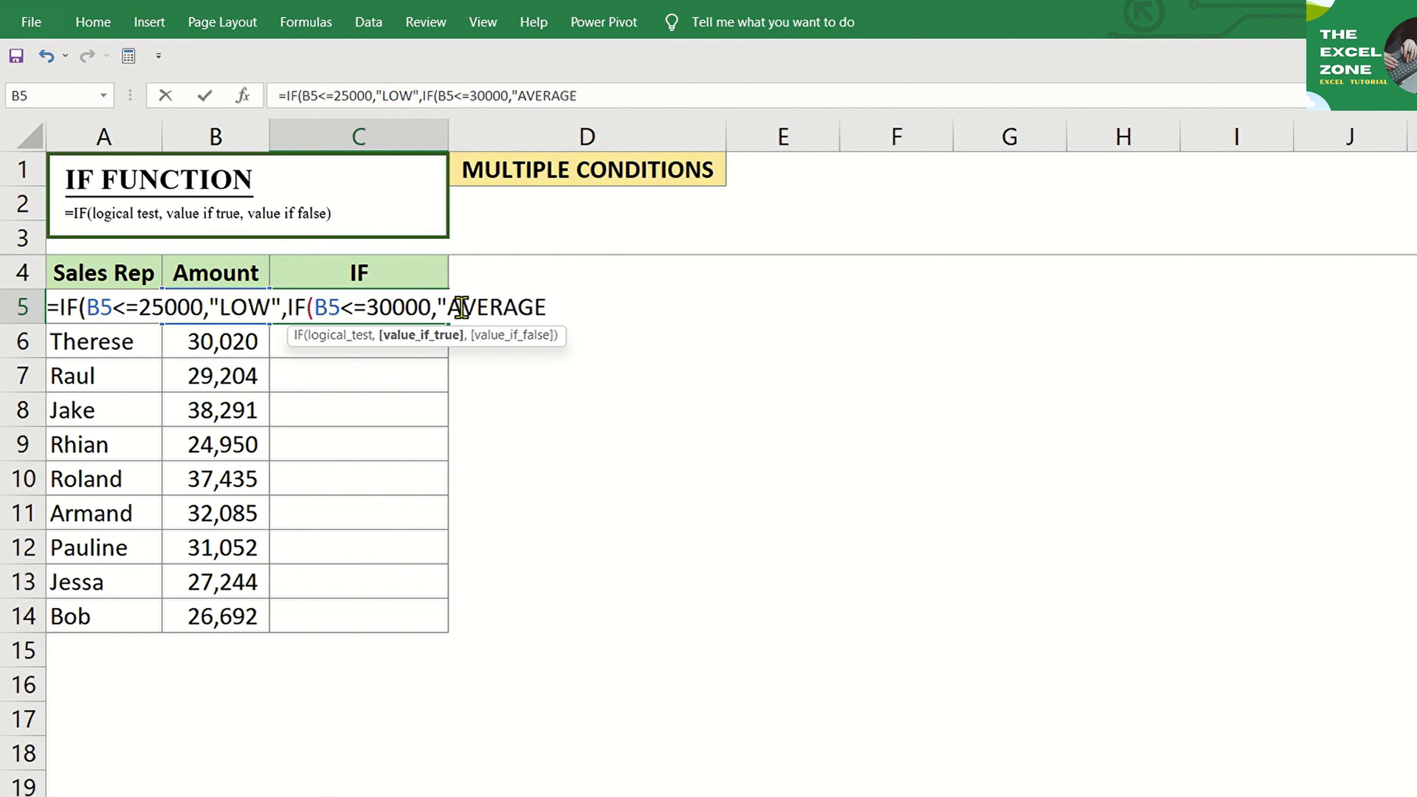
type("\",")
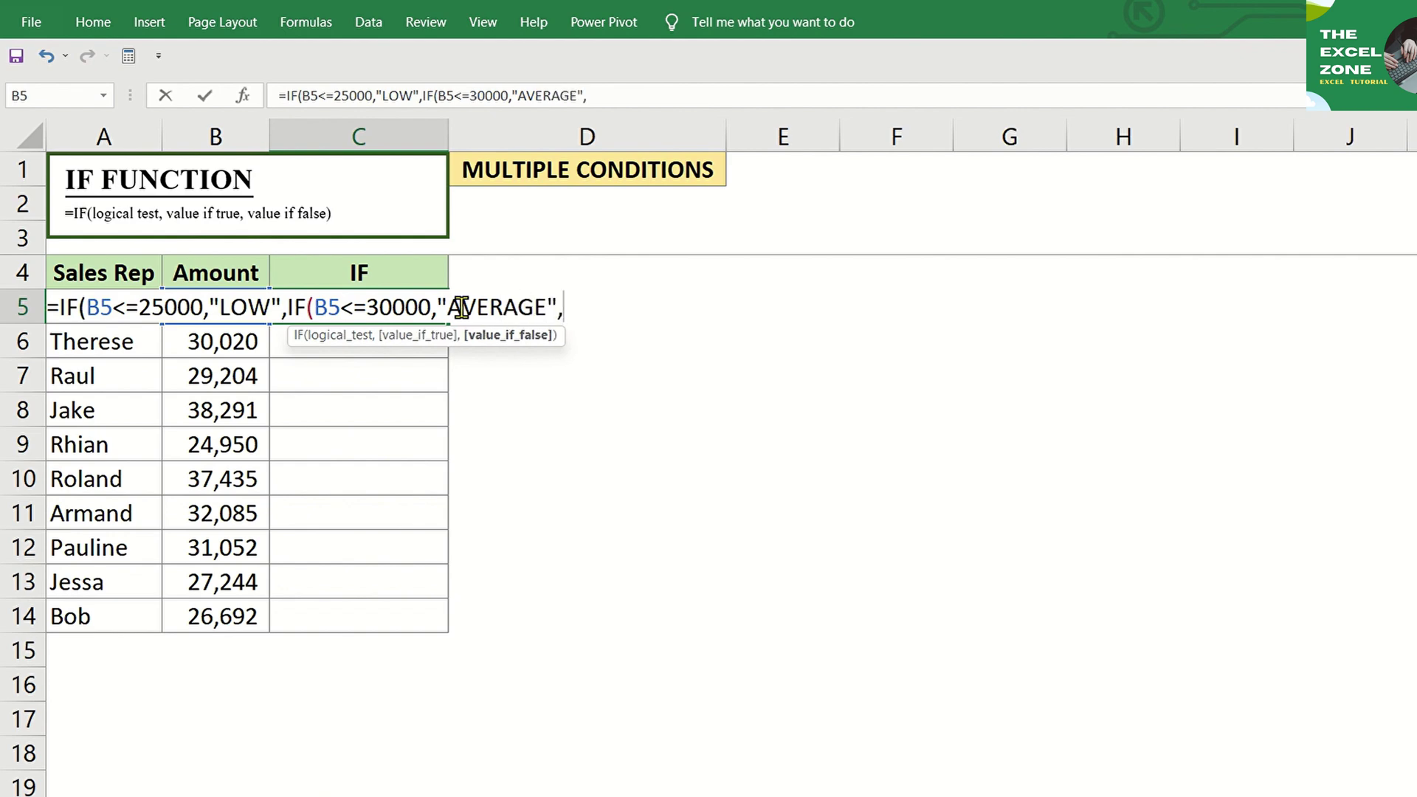
type("IF")
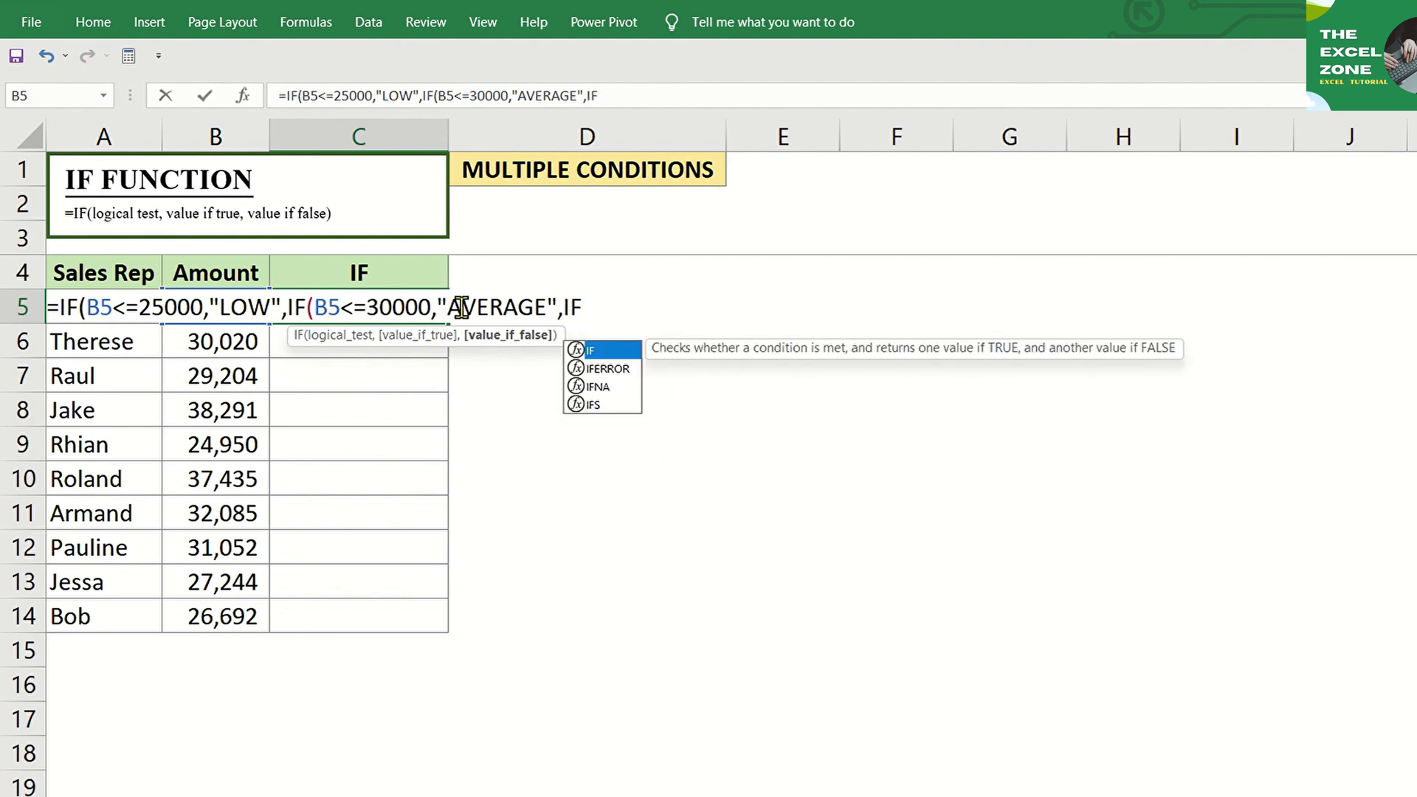
type("(B5")
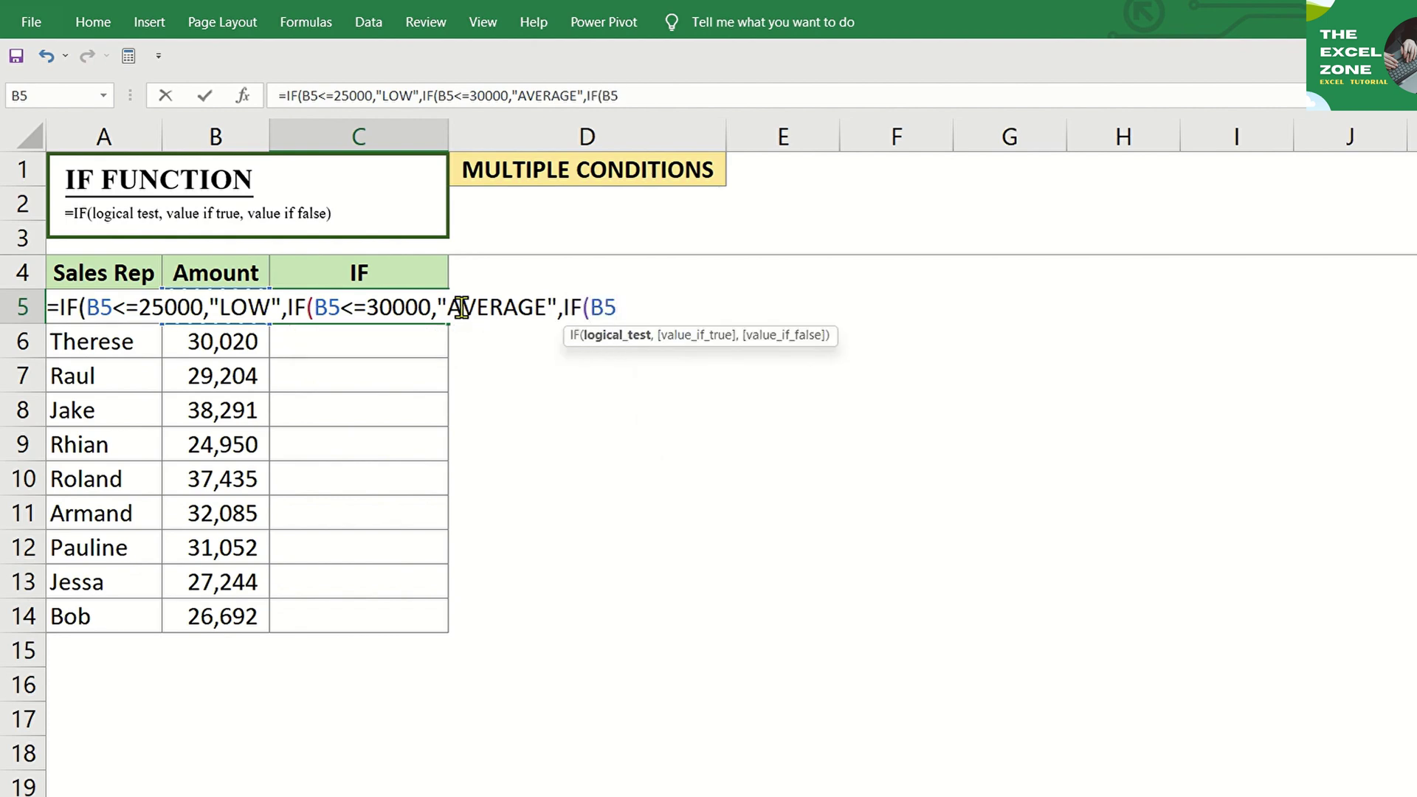
type("<=35000")
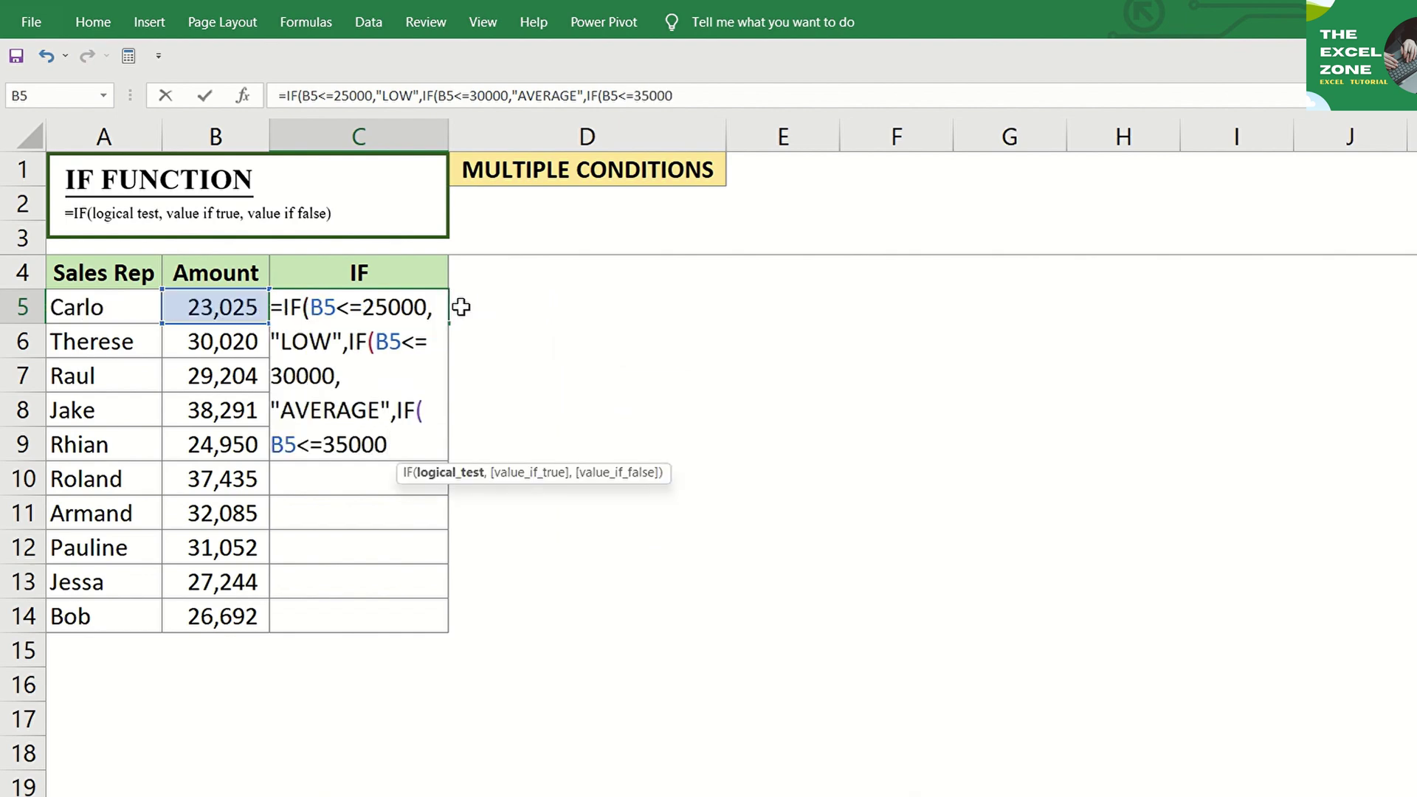
type(",\"HI")
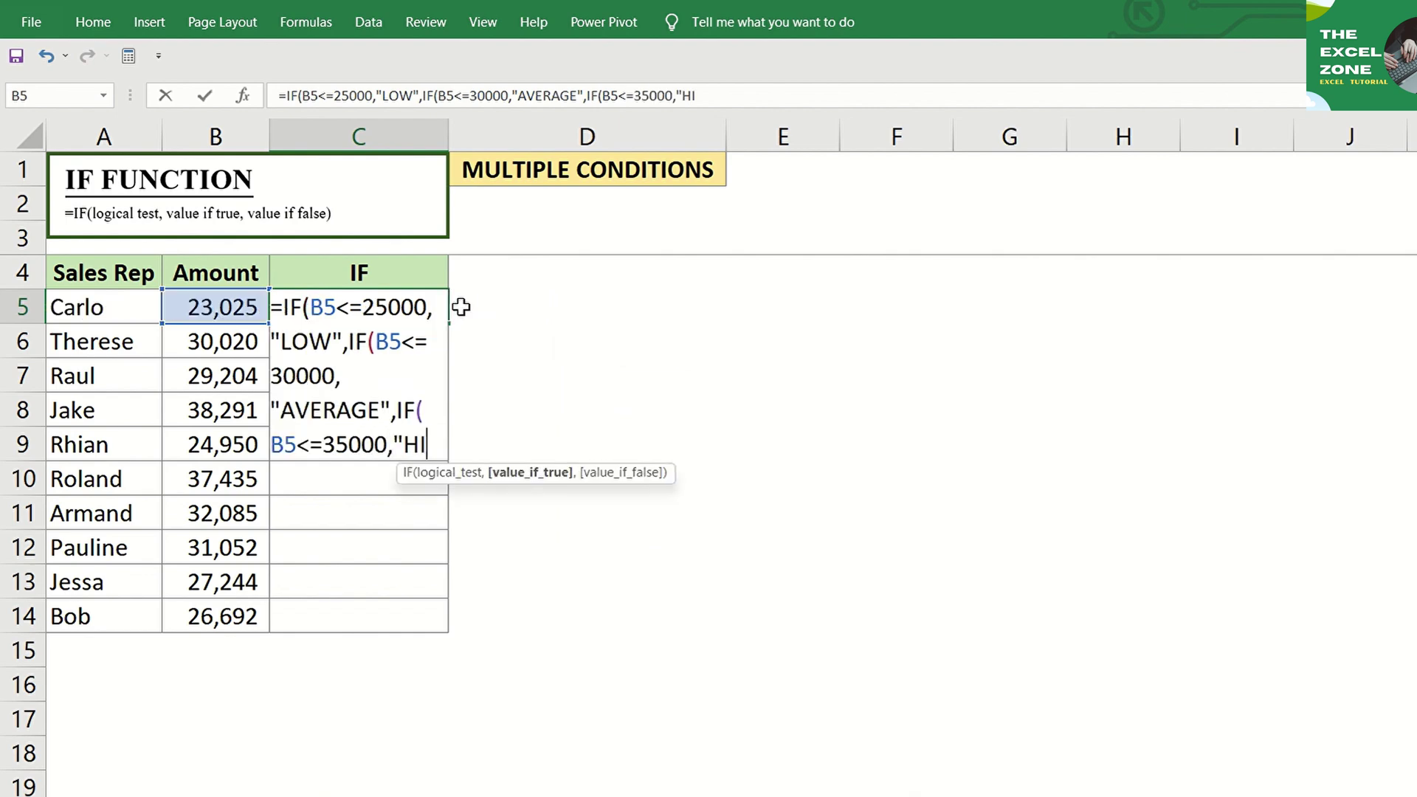
type("GH\"")
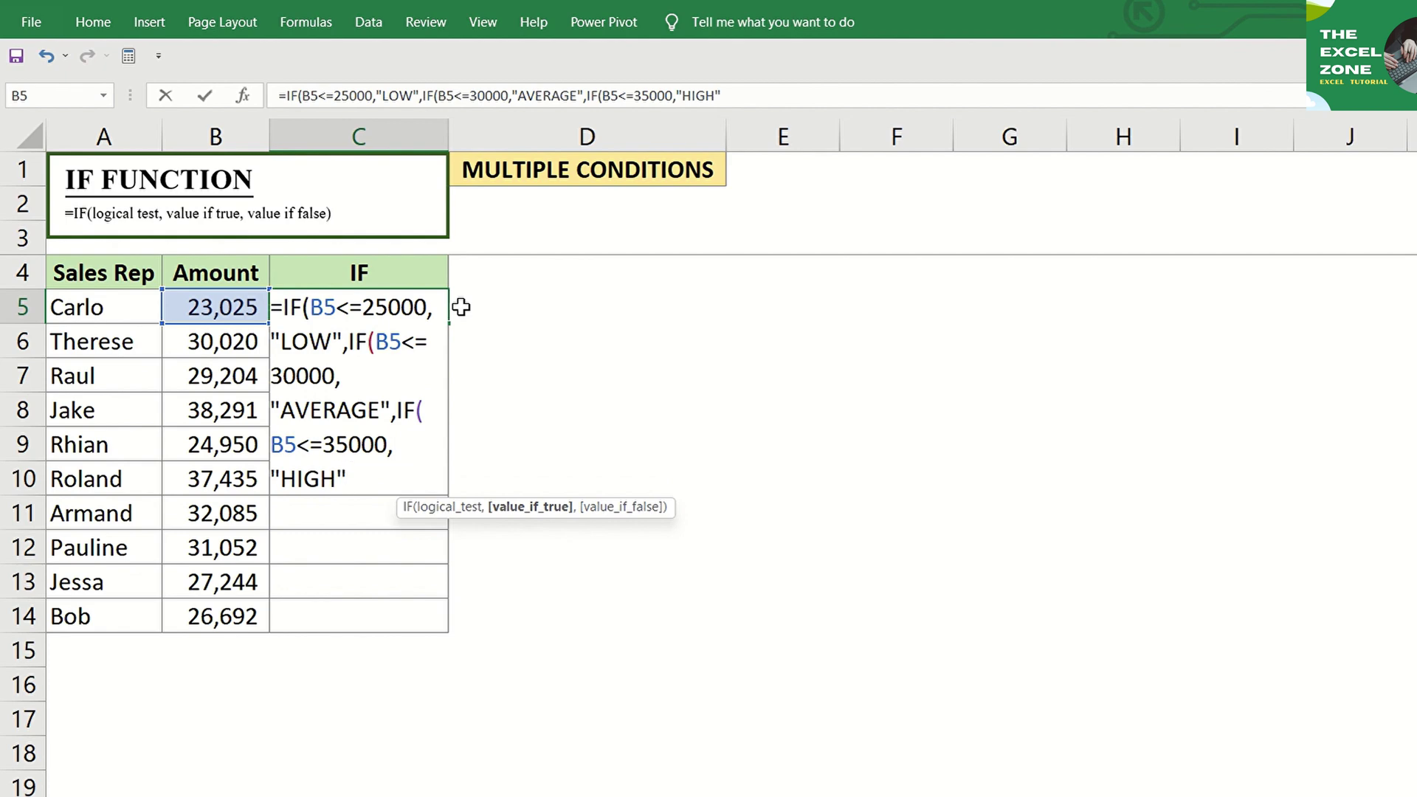
type(",")
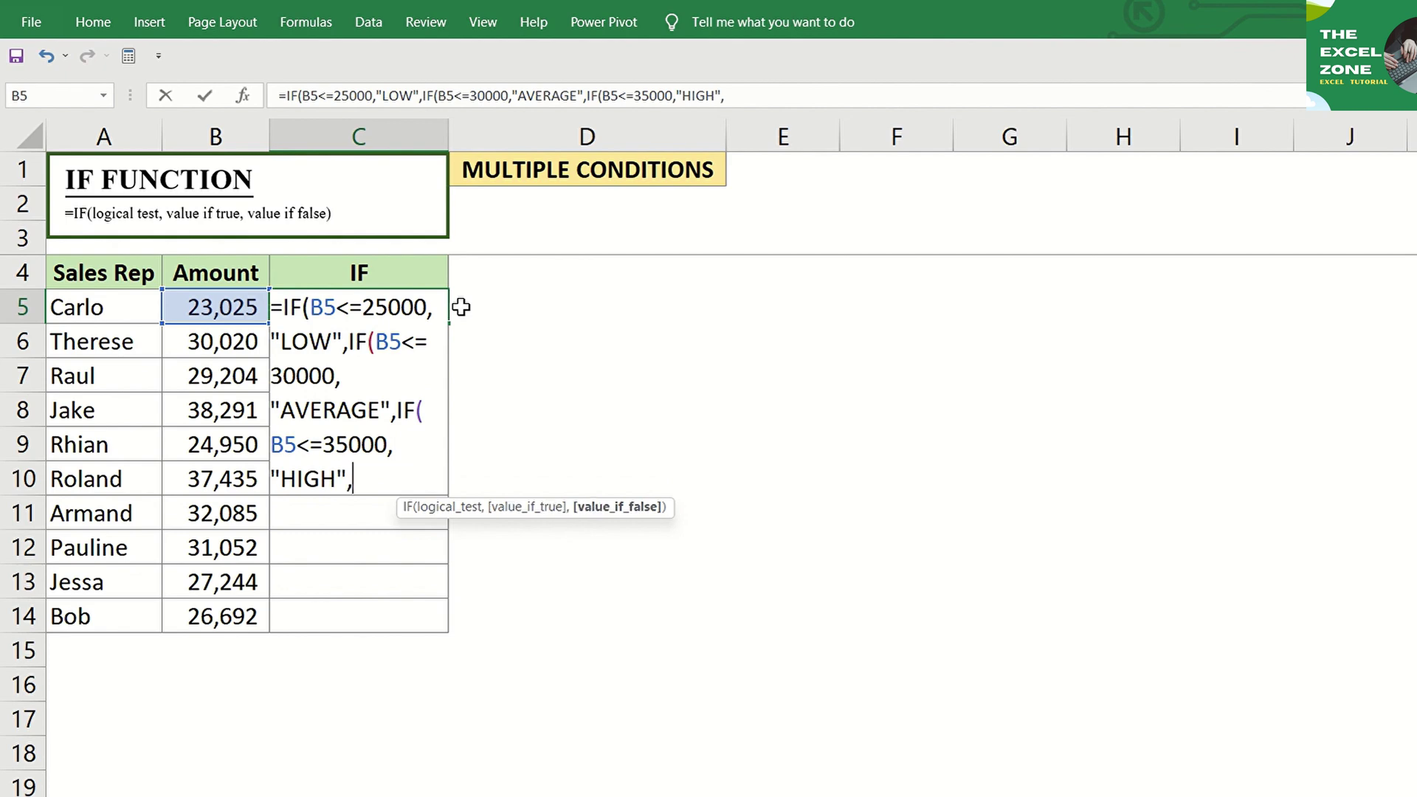
type("\"OUTSTAND")
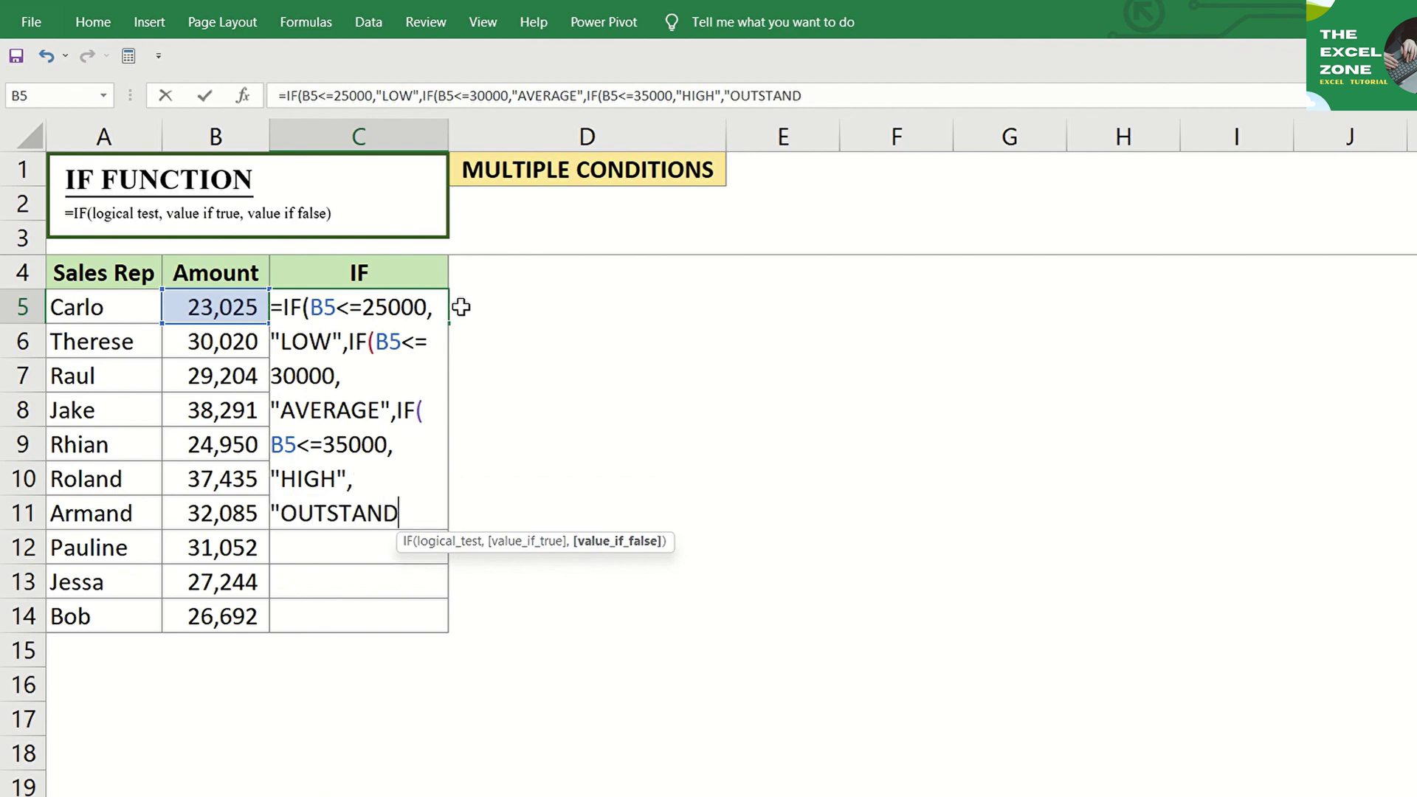
type("ING\")))")
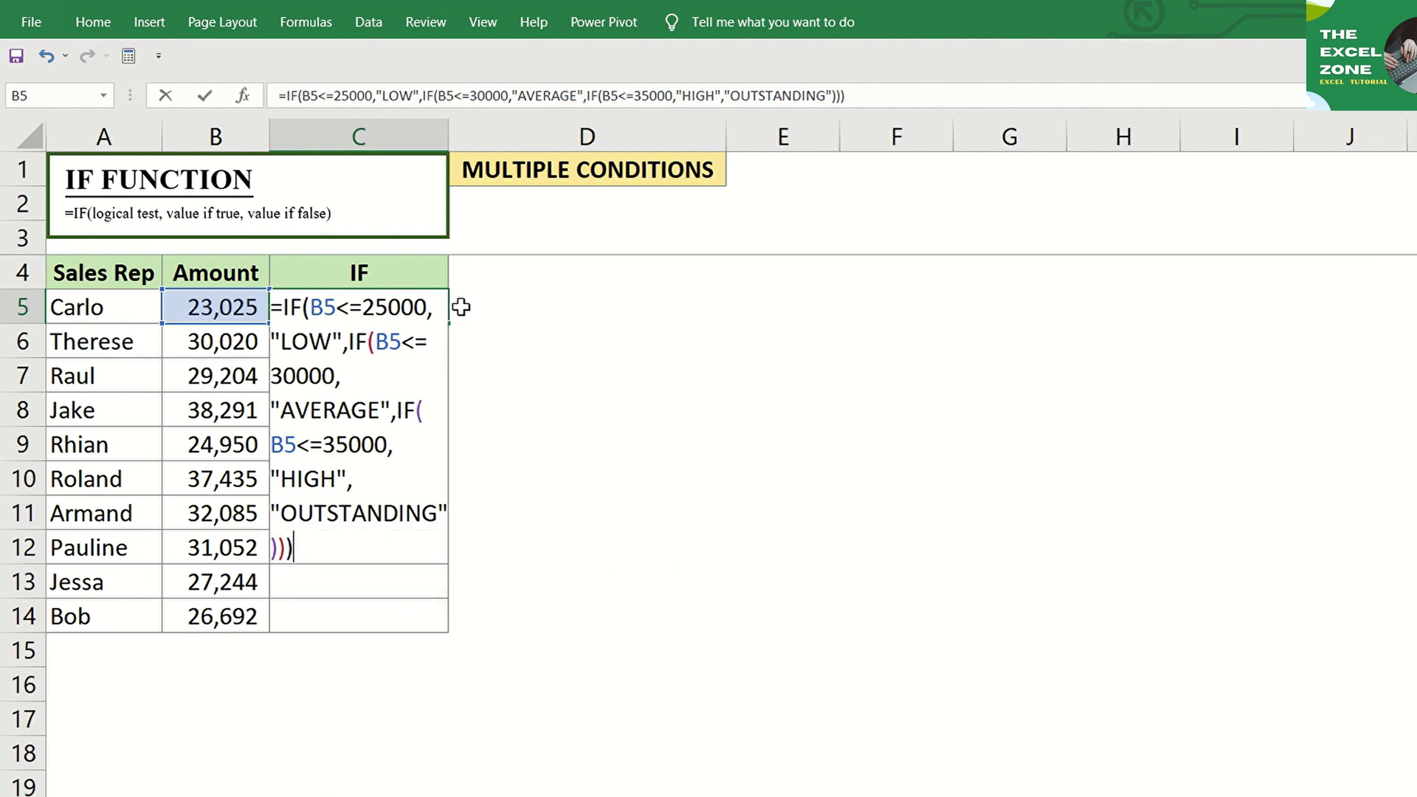
key("Return")
key("Up")
Paste C5's nested IF into C6:C14, then review C5's formula
key("ctrl+c")
key("Down")
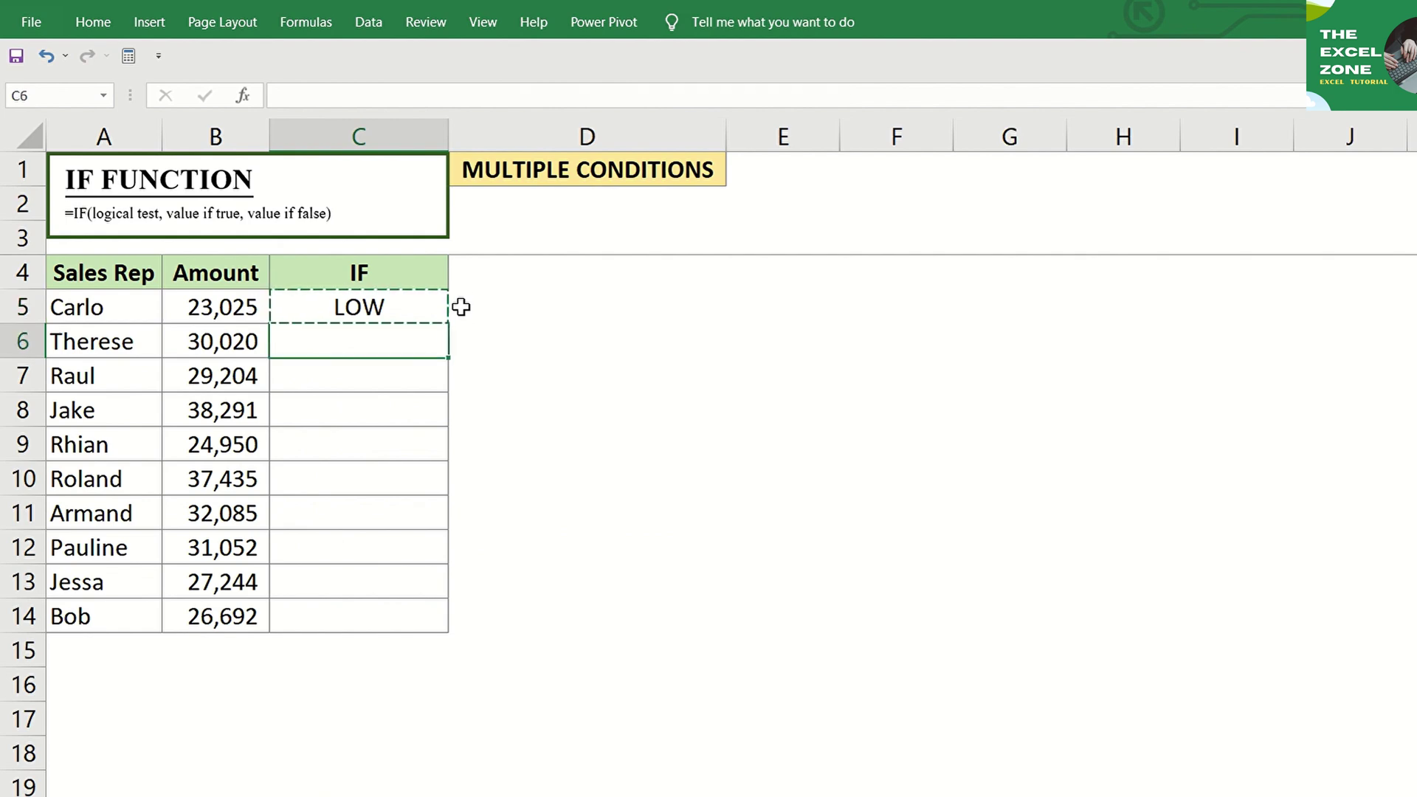
key("shift+Down")
key("shift+Down")
key("shift+Down")
key("shift+Down")
key("shift+Down")
key("shift+Down")
key("shift+Down")
key("shift+Down")
key("ctrl+v")
key("Up")
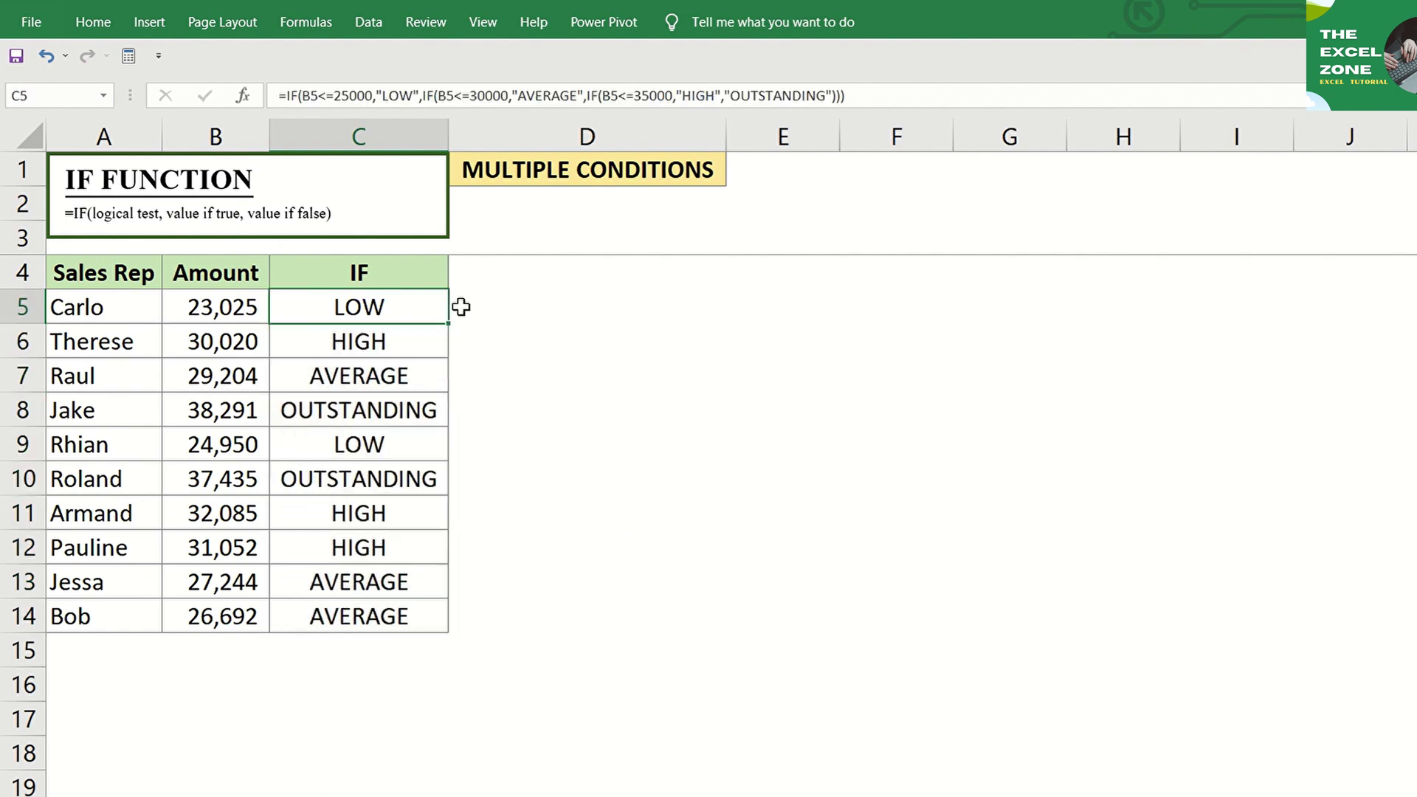
key("F2")
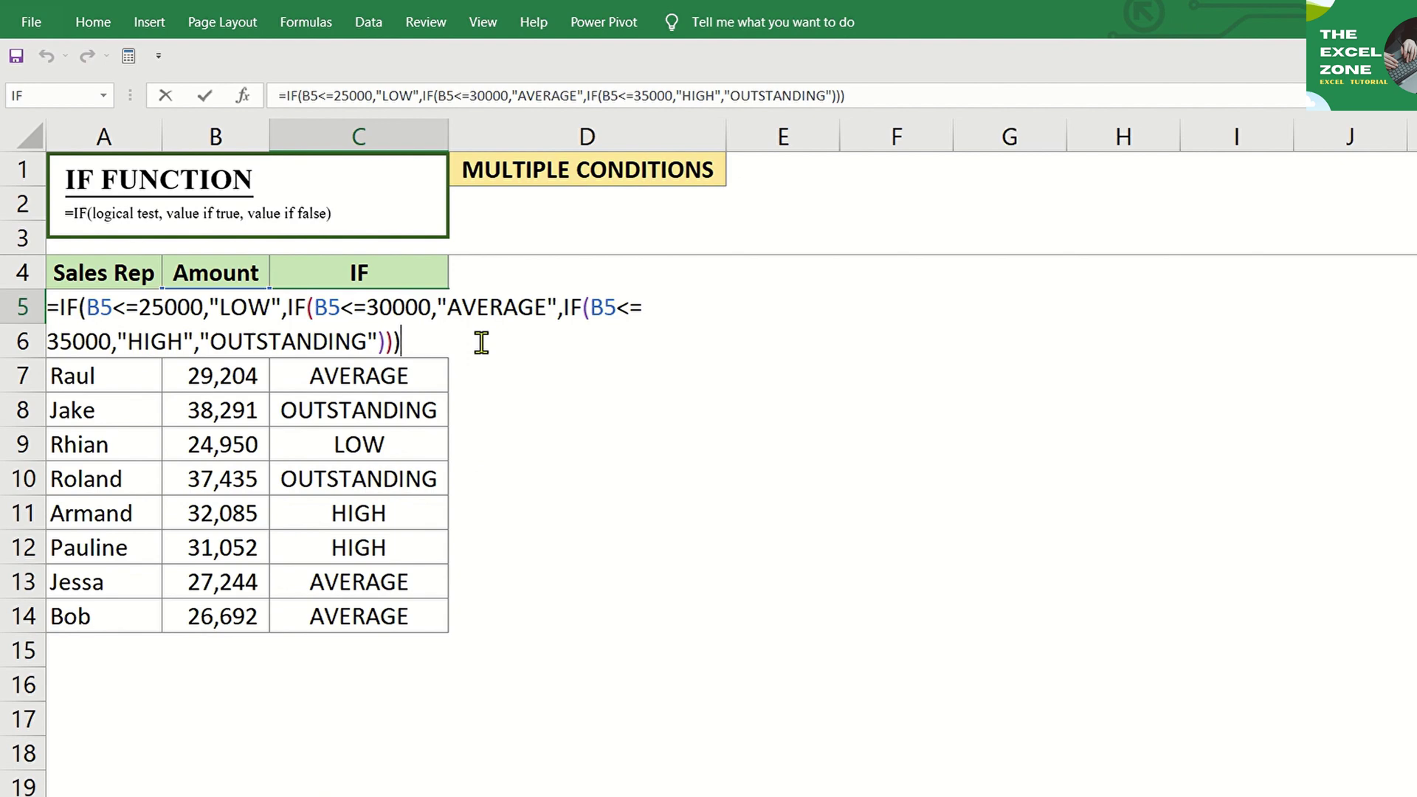
Recheck C5's nested IF formula and leave it unchanged
key("Return")
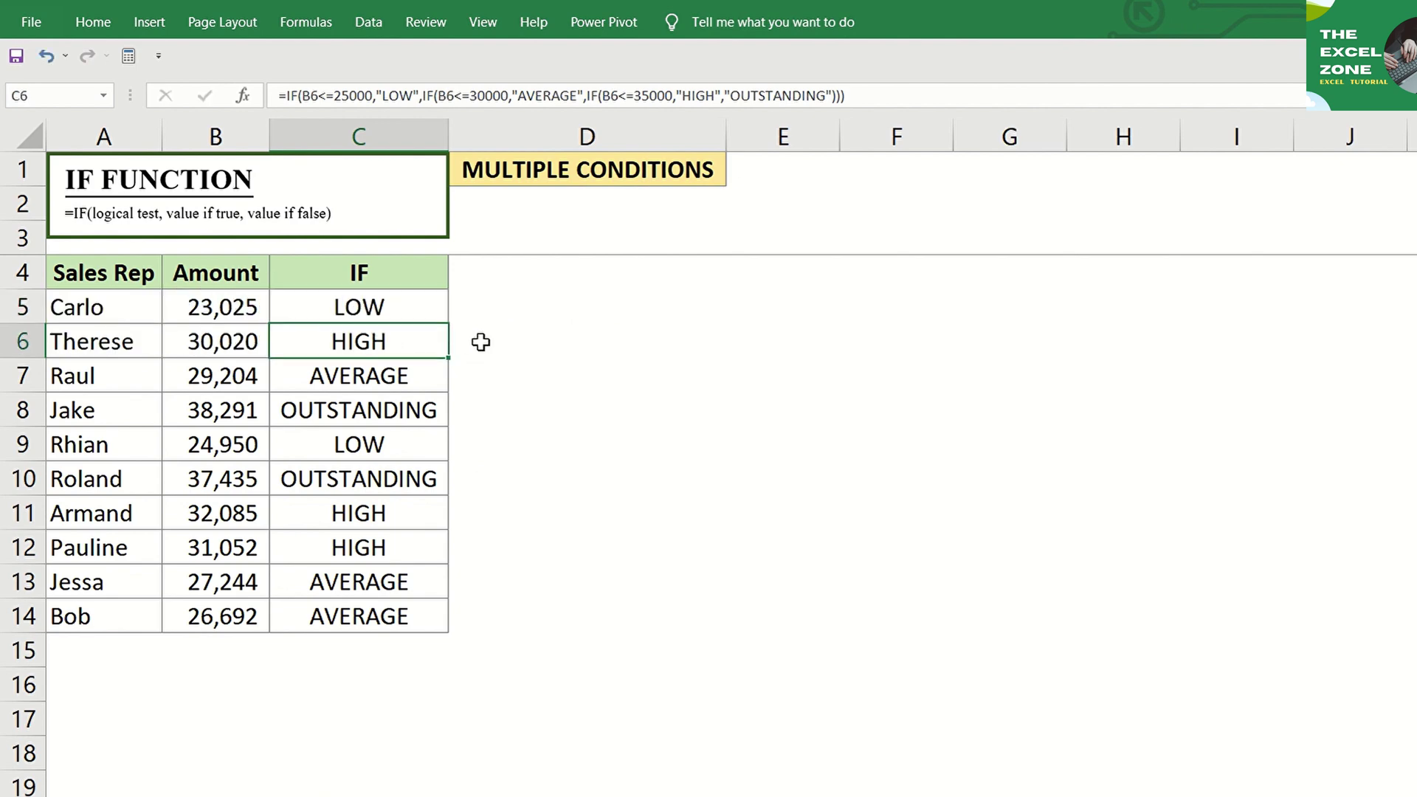
key("Up")
key("F2")
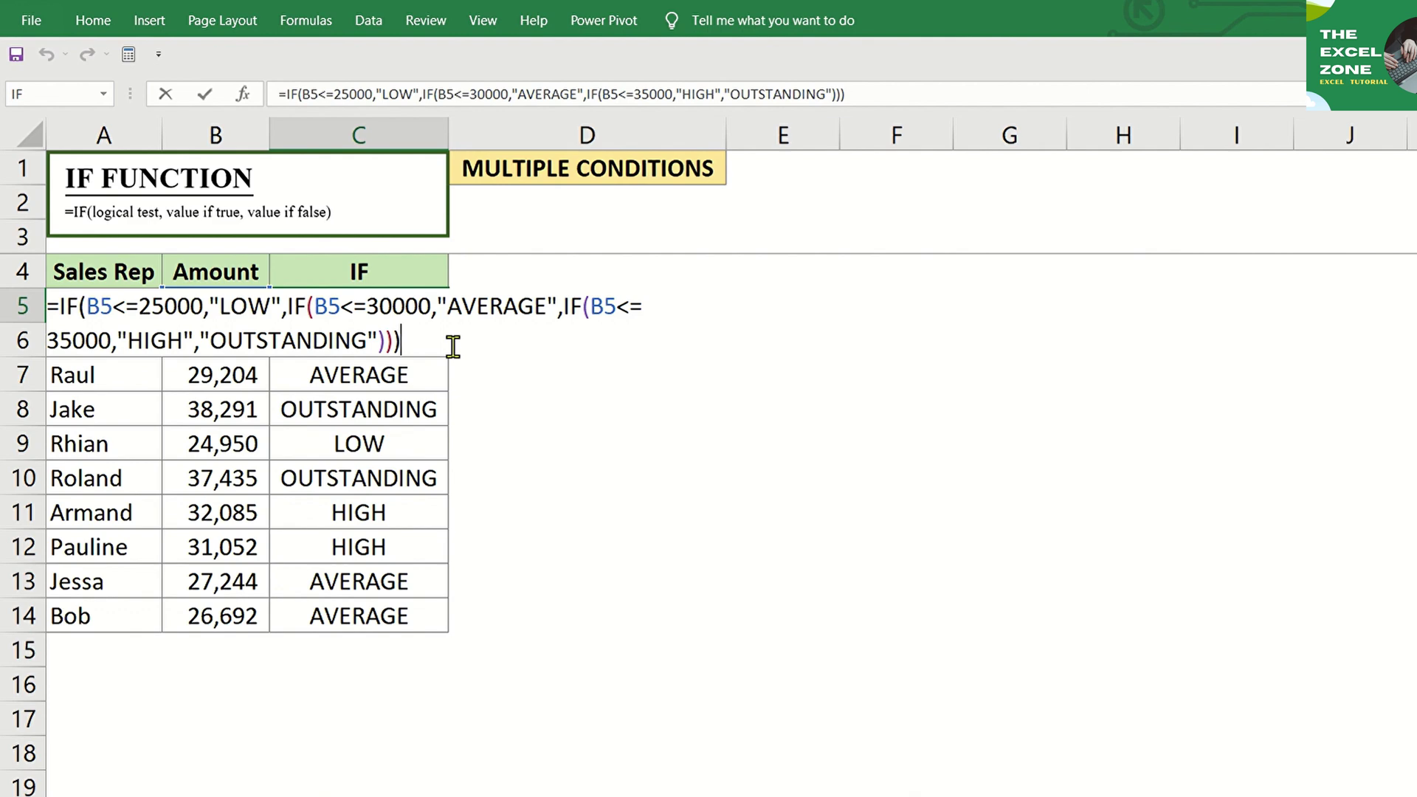
key("ctrl+Return")
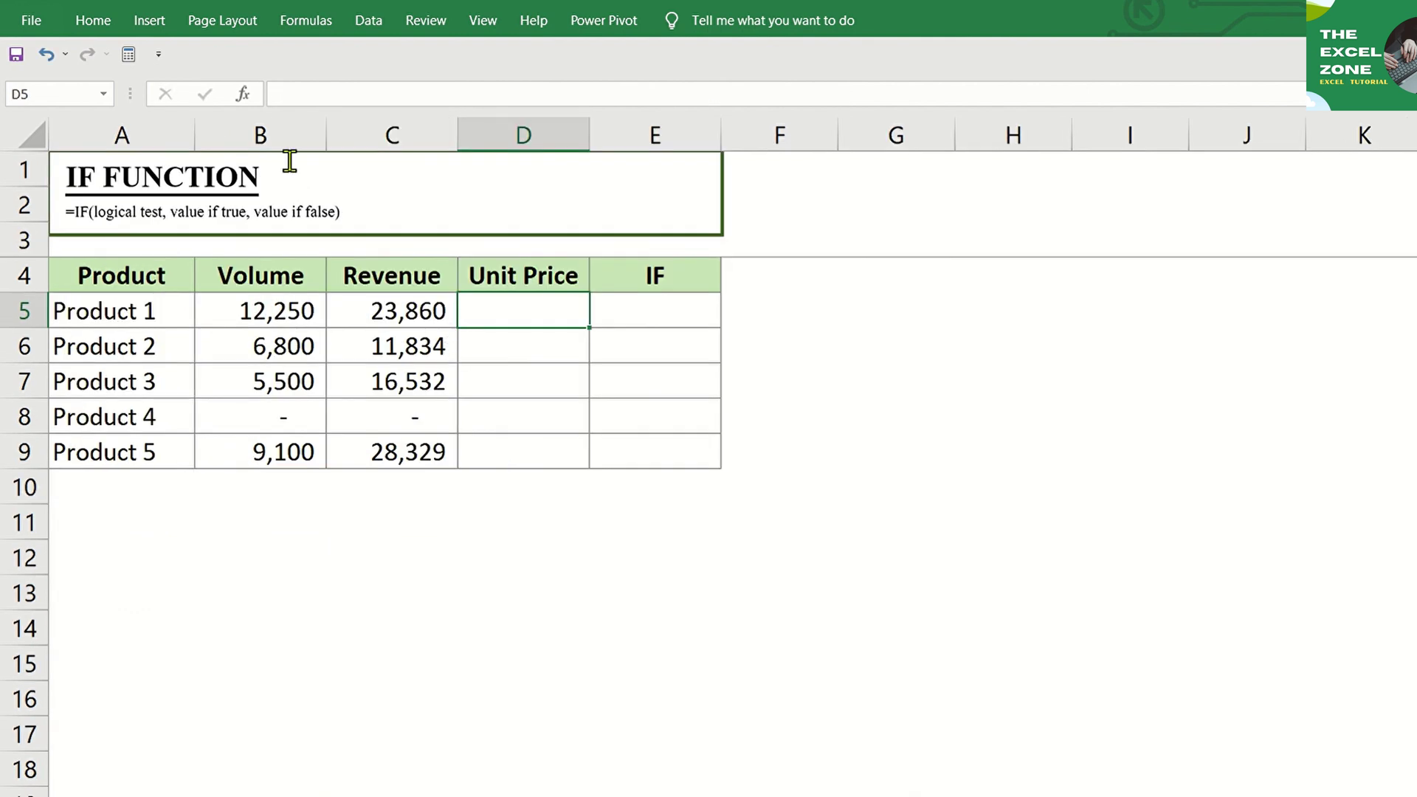
Enter the Unit Price formula =C5/B5 in cell D5
left_click(245, 94)
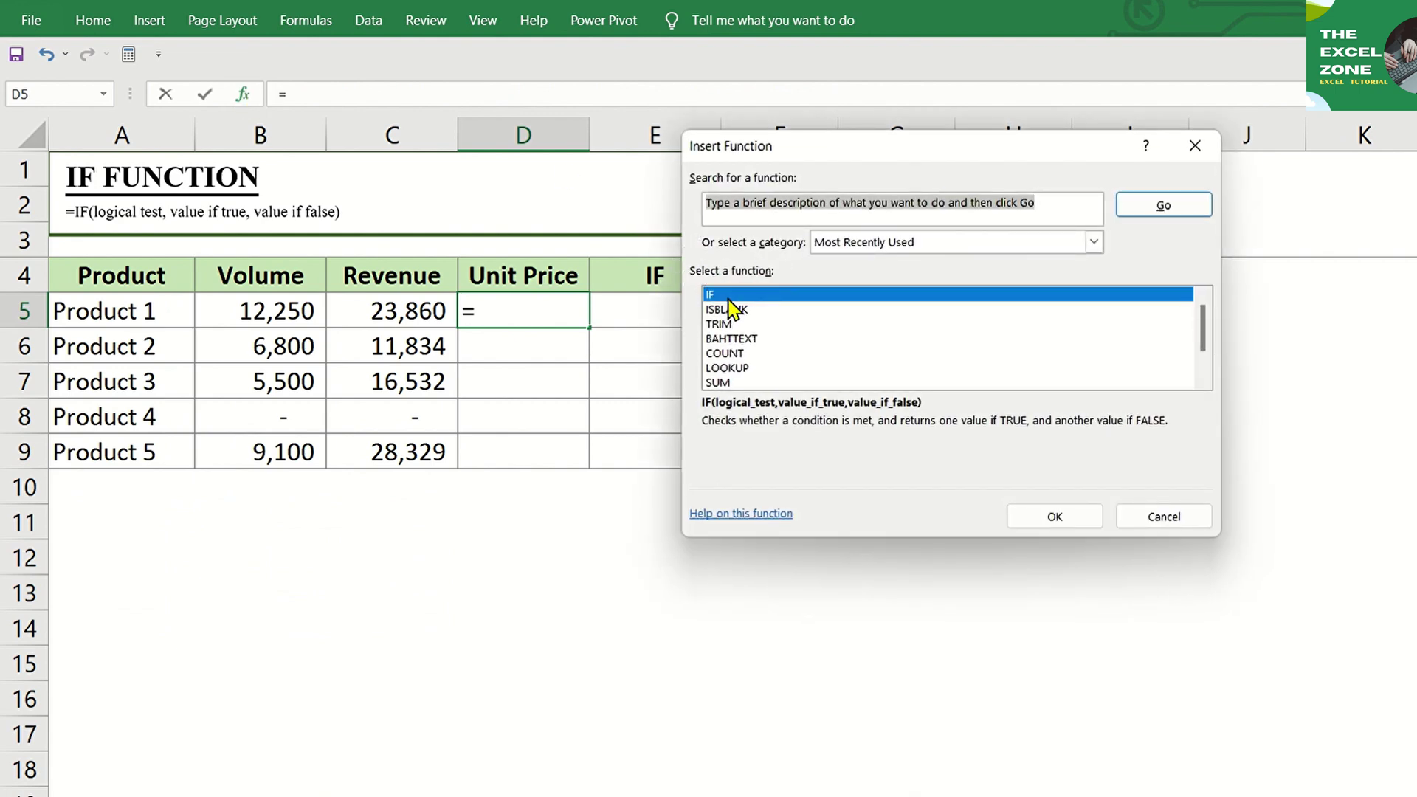
key("Escape")
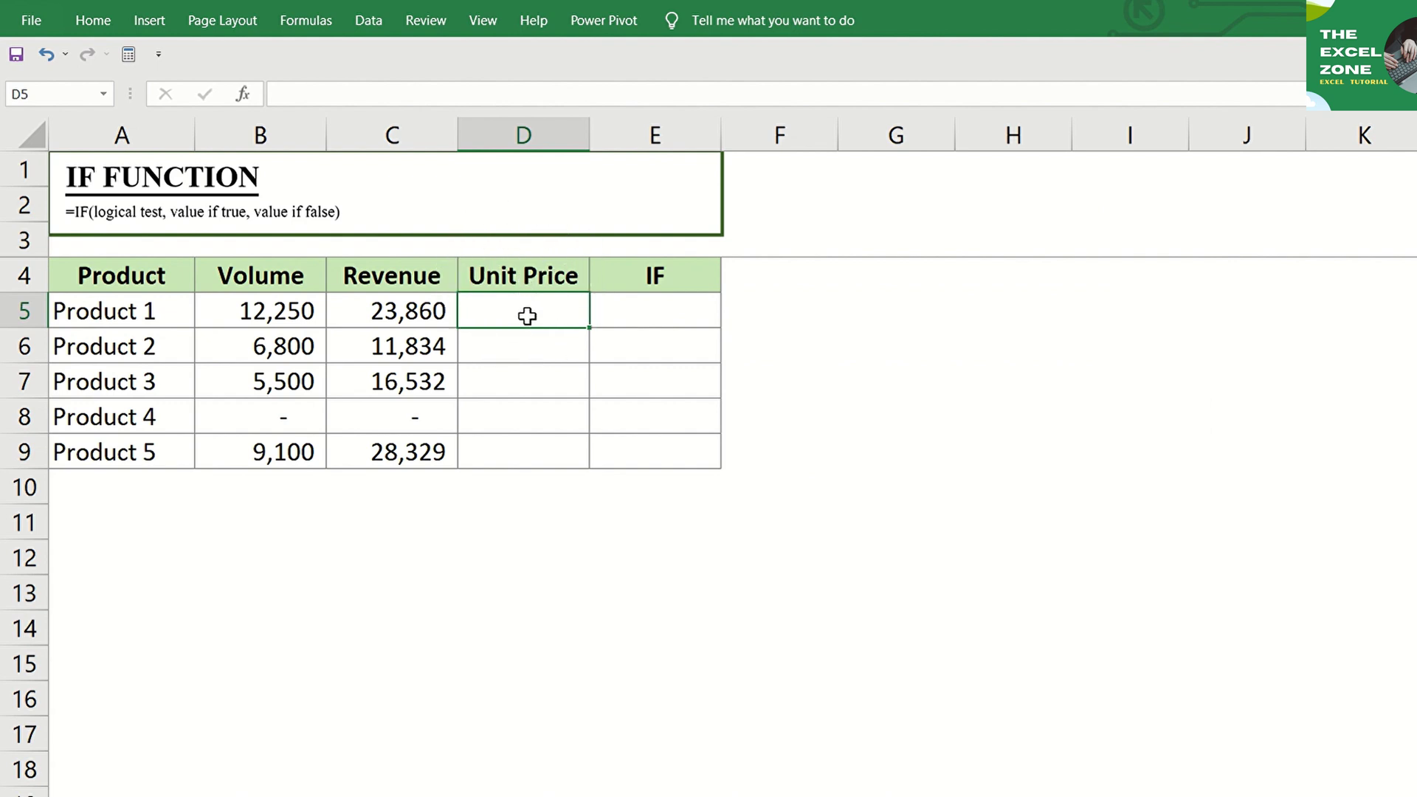
type("=C5/")
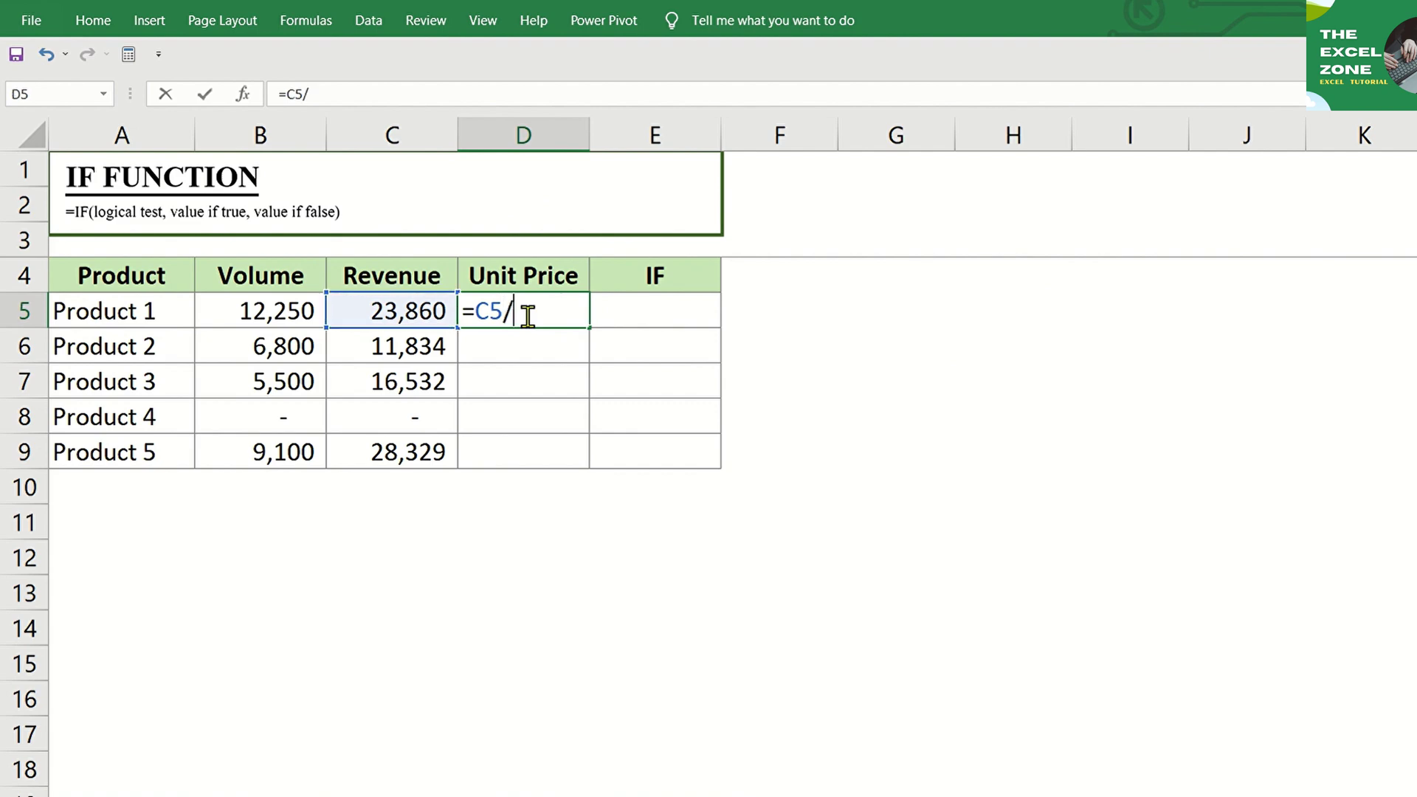
type("B5")
key("Return")
Copy the D5 formula into D6:D9 and inspect Product 4's #DIV/0! result
left_click(526, 316)
key("ctrl+c")
key("Down")
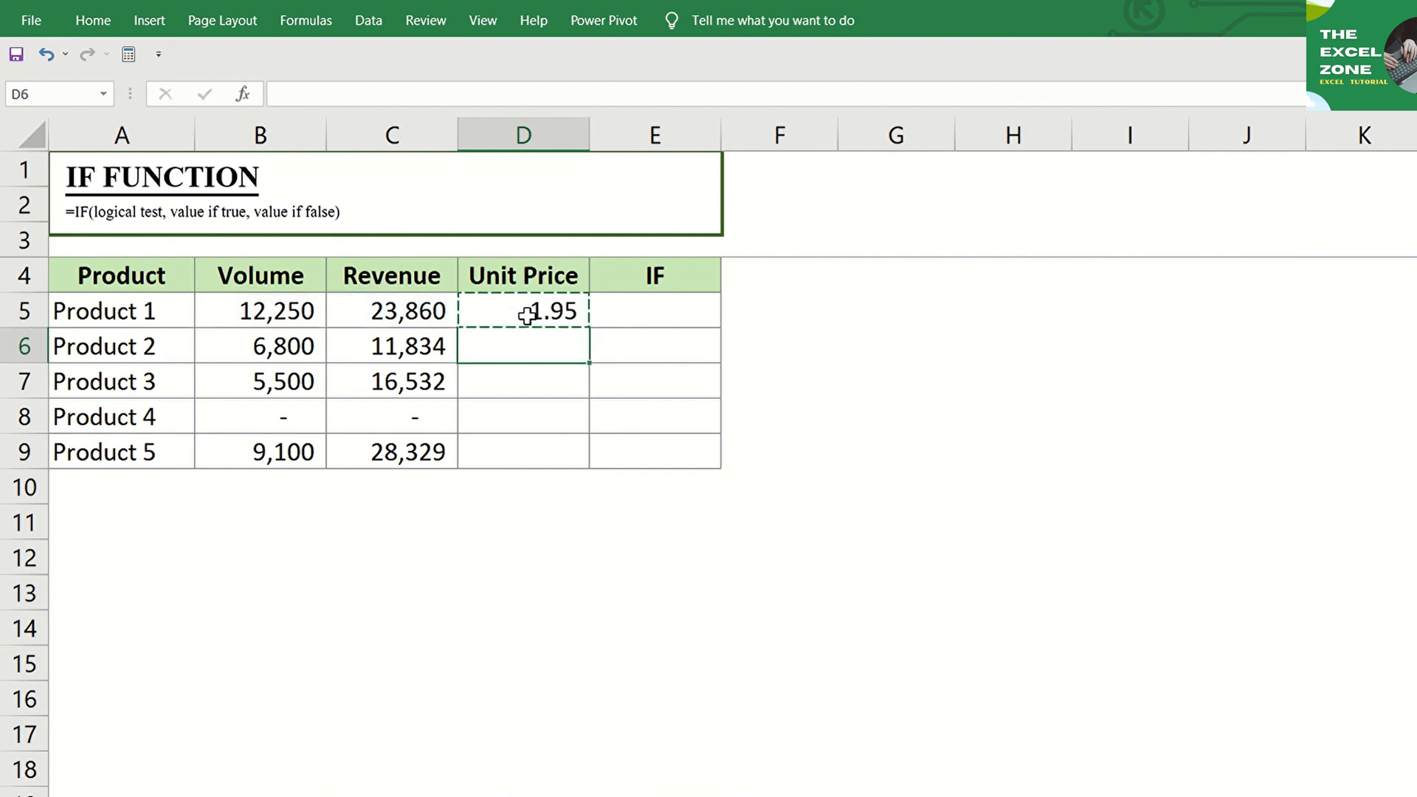
key("shift+Down")
key("shift+Down")
key("shift+Down")
key("ctrl+v")
key("Down")
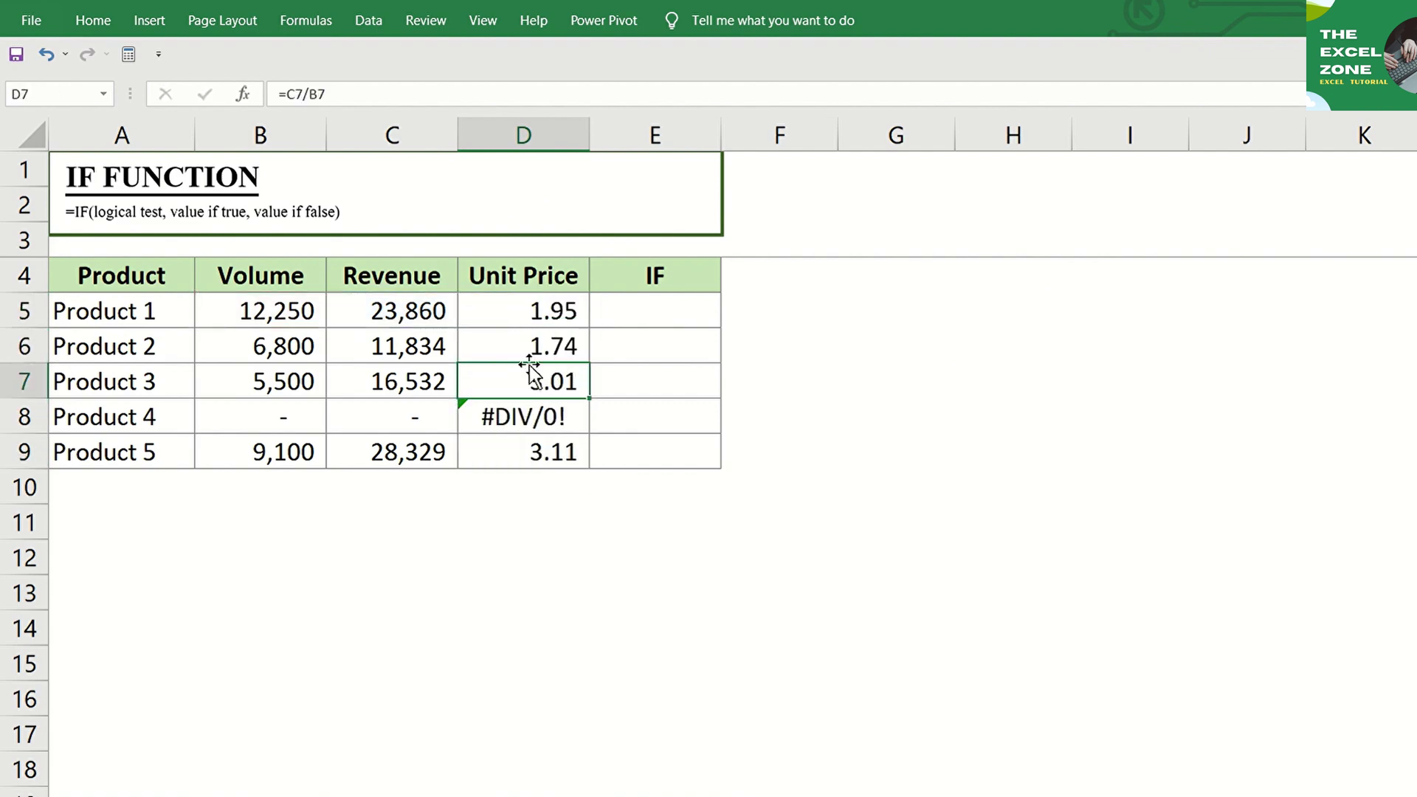
left_click(531, 408)
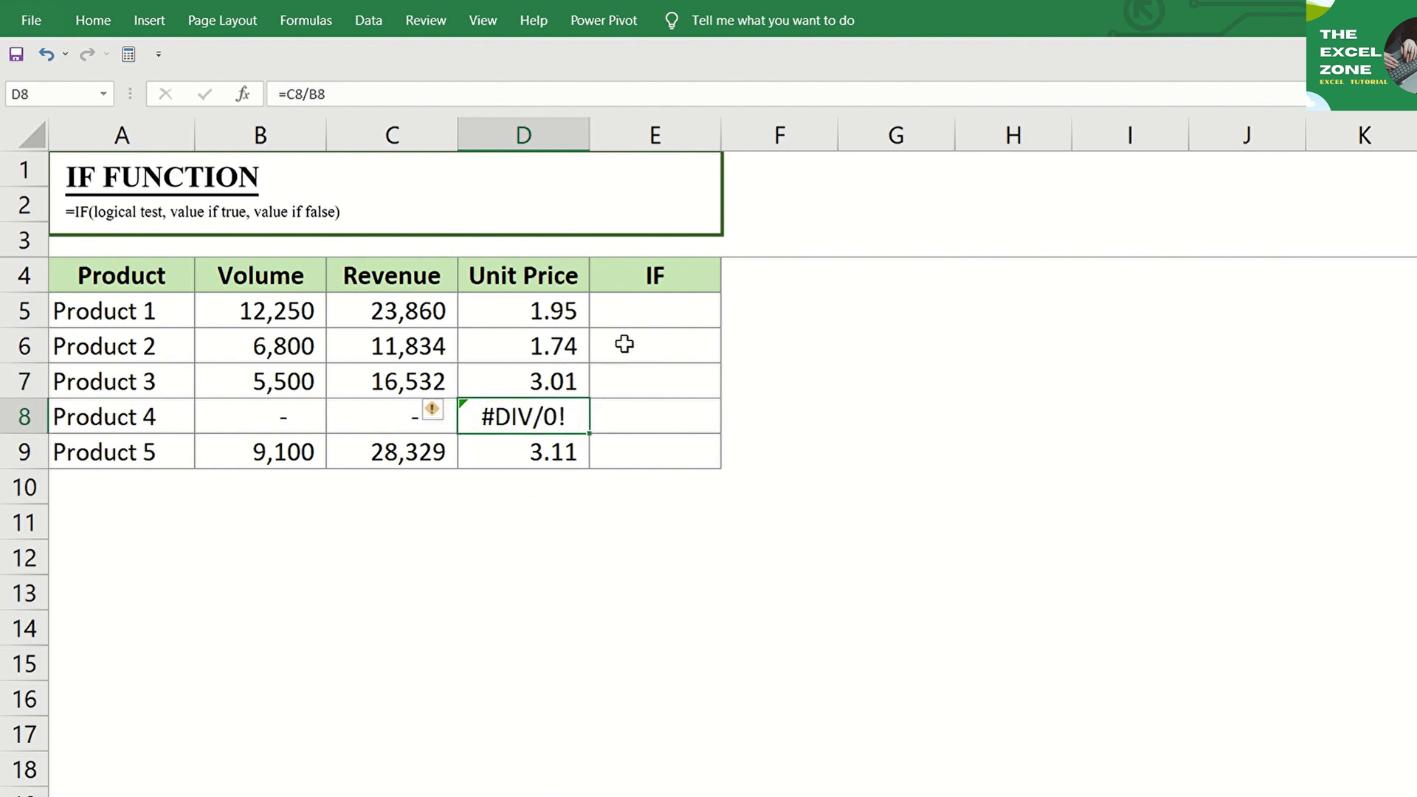
left_click(632, 310)
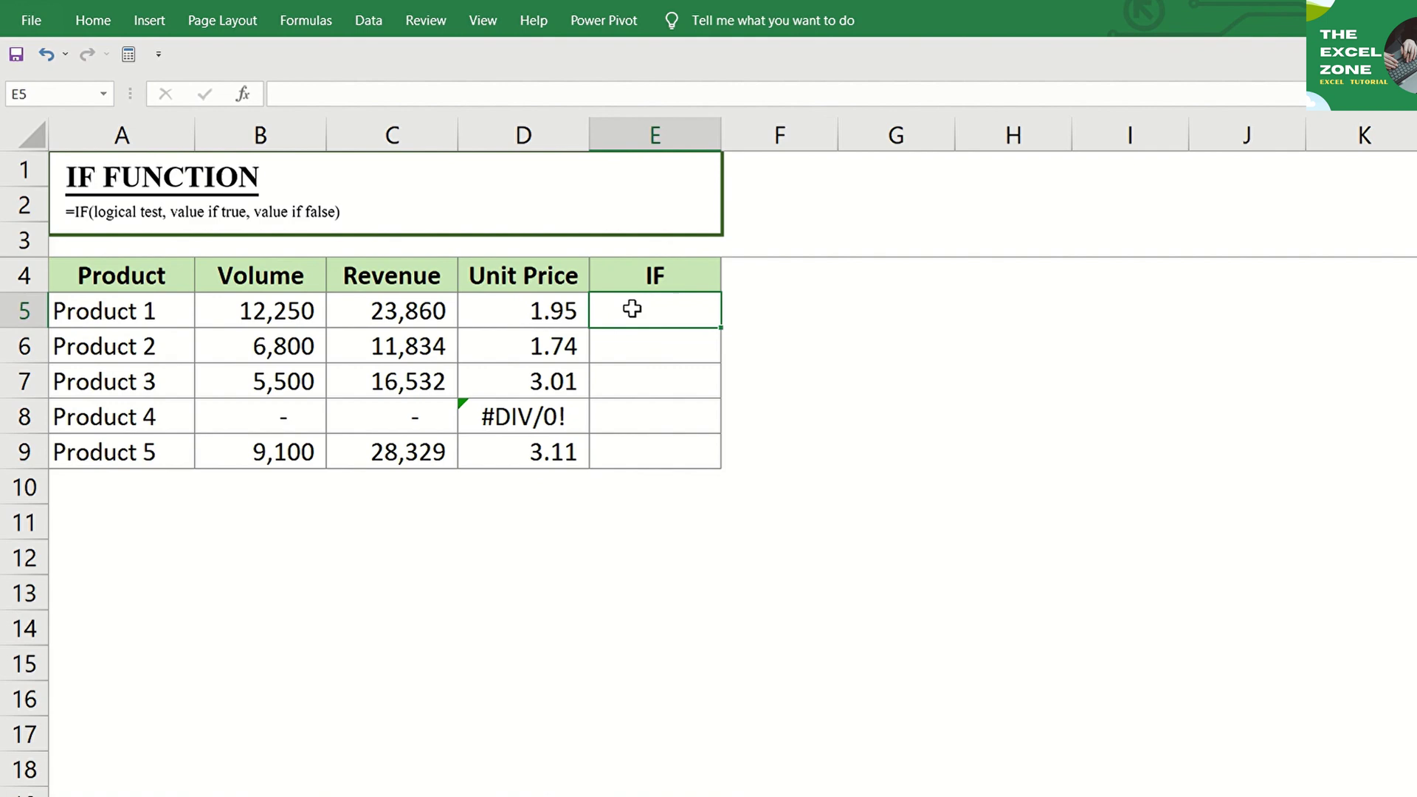
Start an IF in E5 with test B5=0, true value 0, and false value beginning C5/
left_click(244, 95)
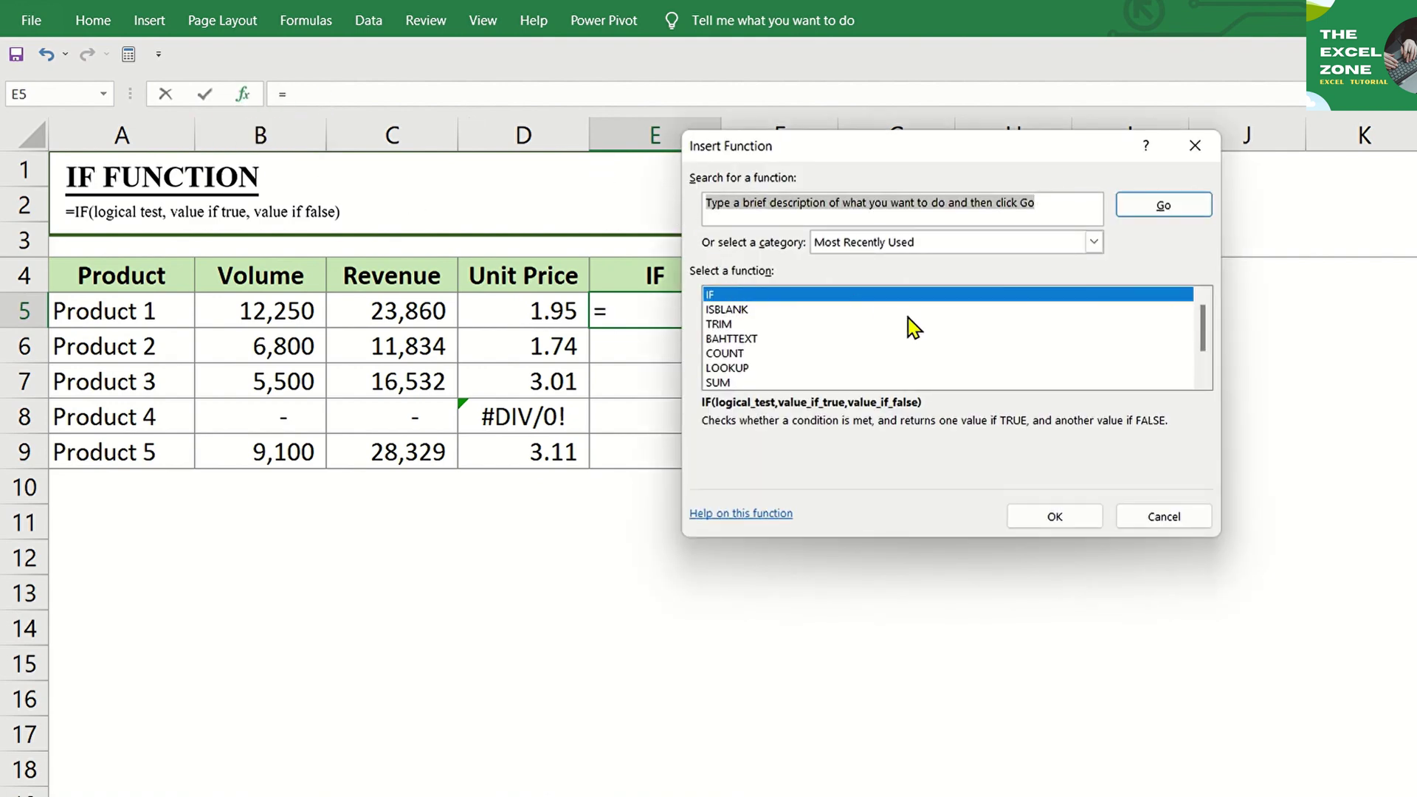
left_click(1063, 517)
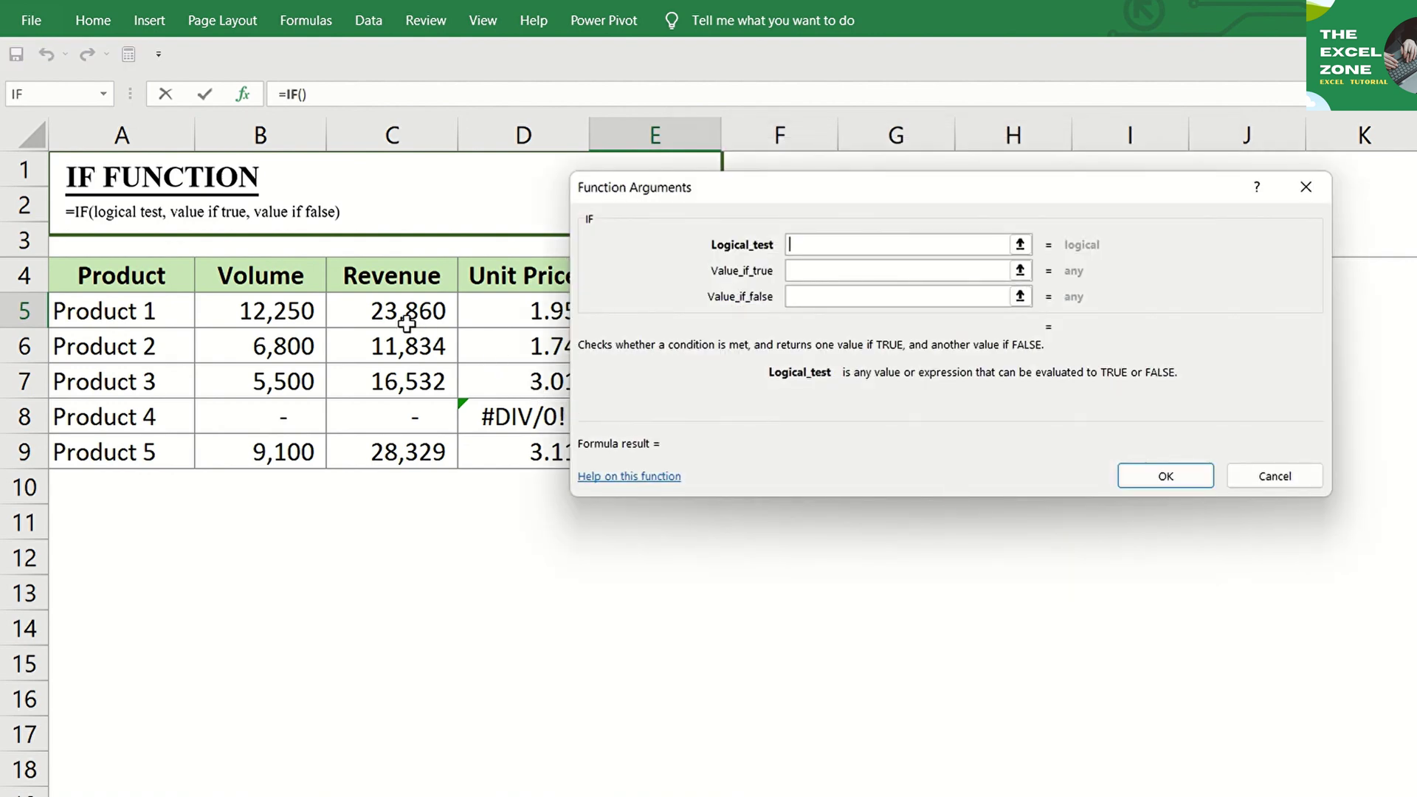
left_click(279, 311)
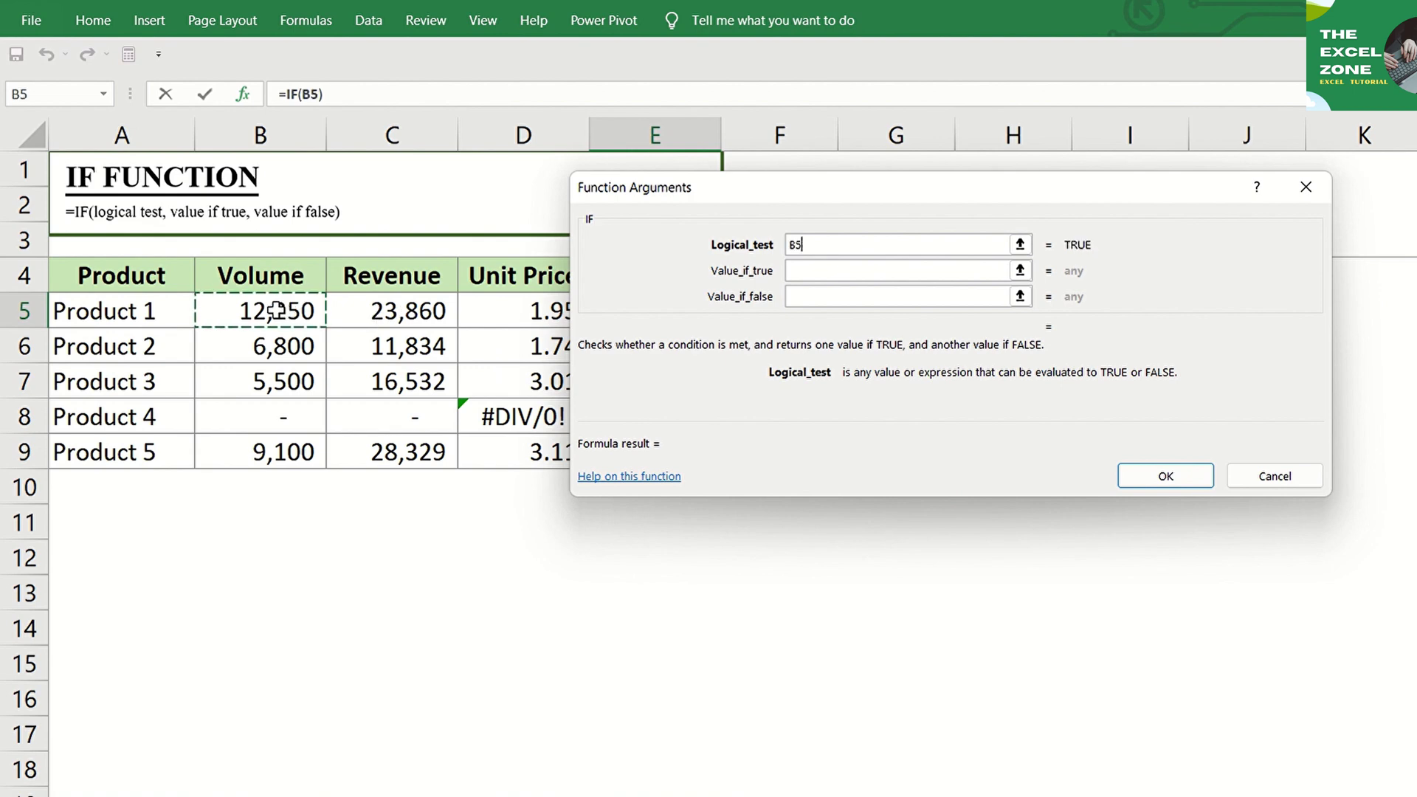
type("=0")
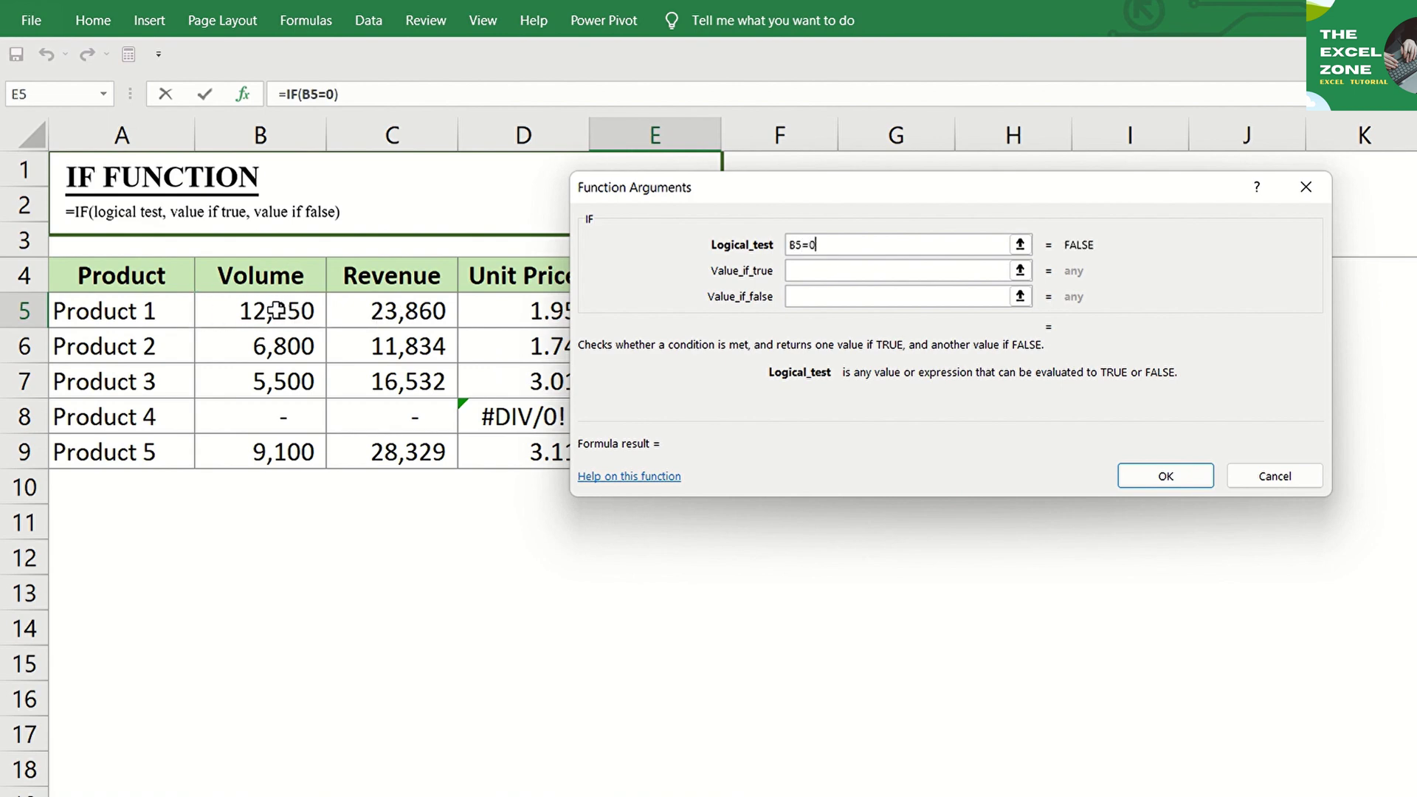
left_click(808, 268)
type("0")
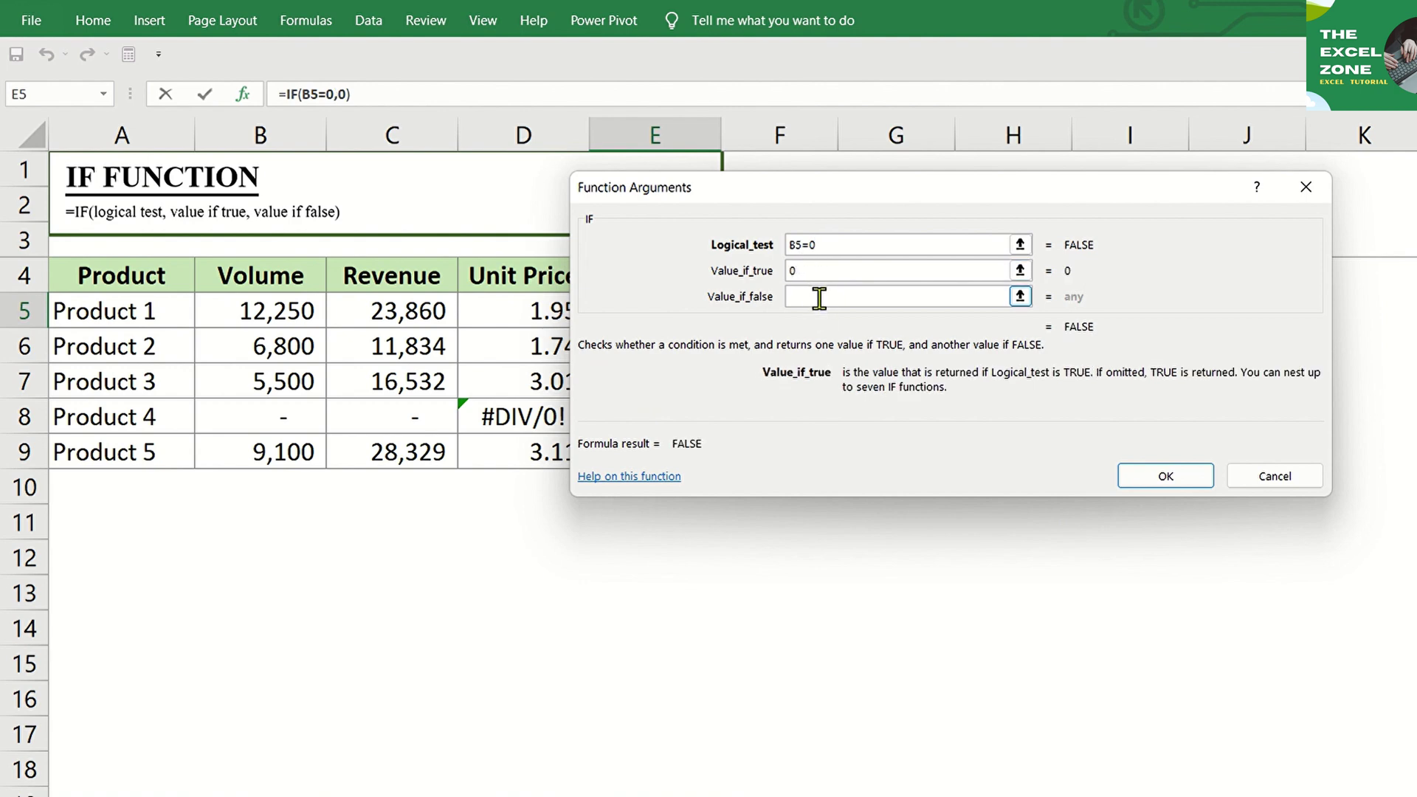
left_click(819, 298)
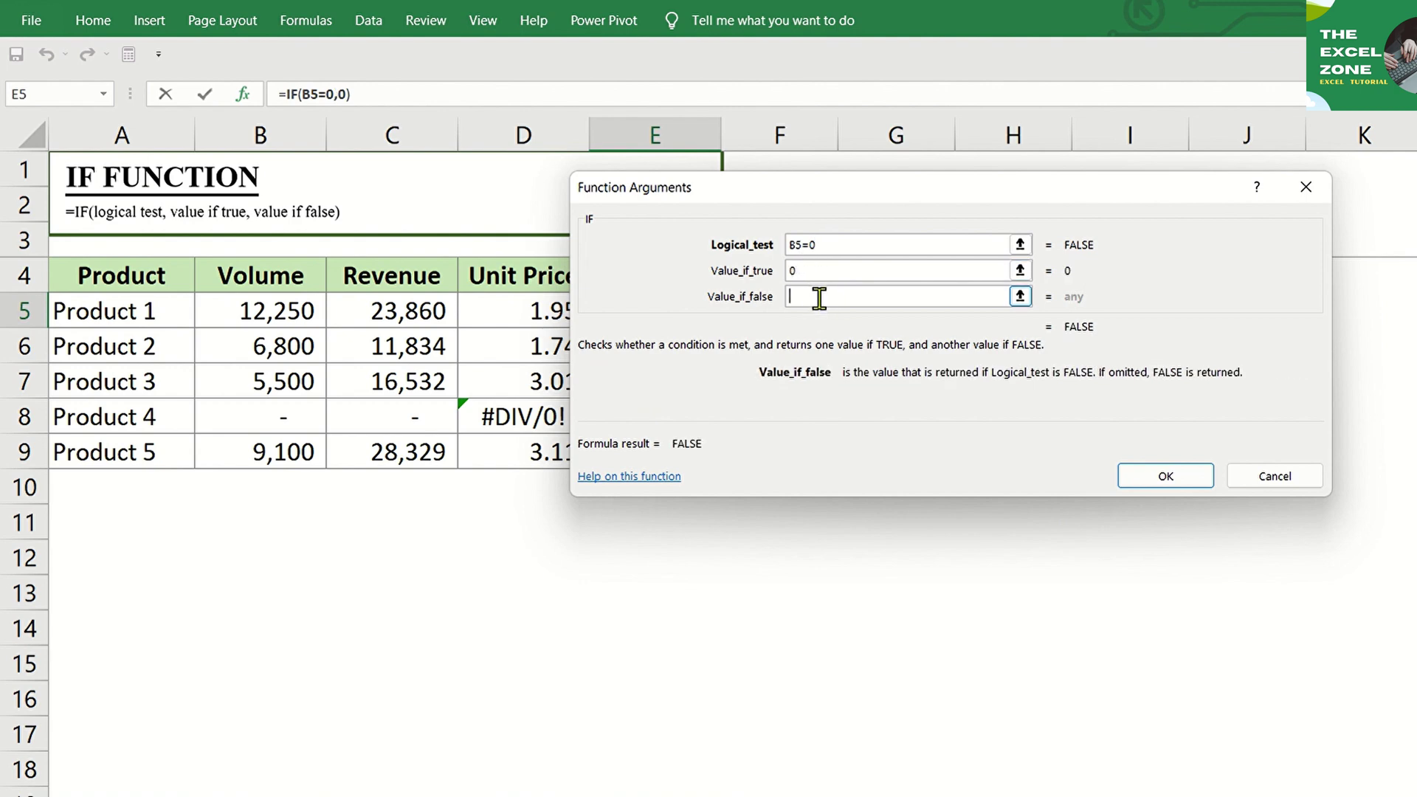
left_click(417, 311)
type("/")
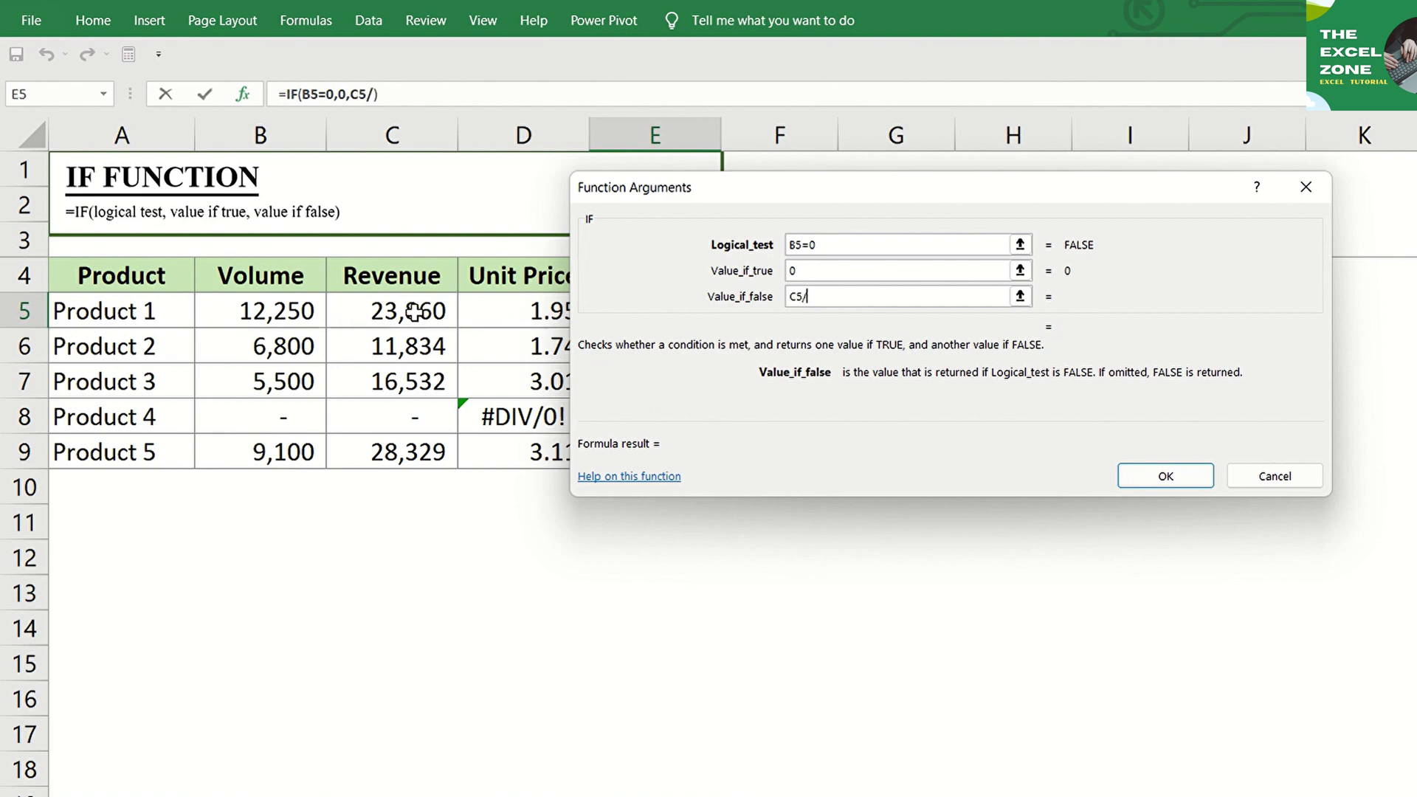